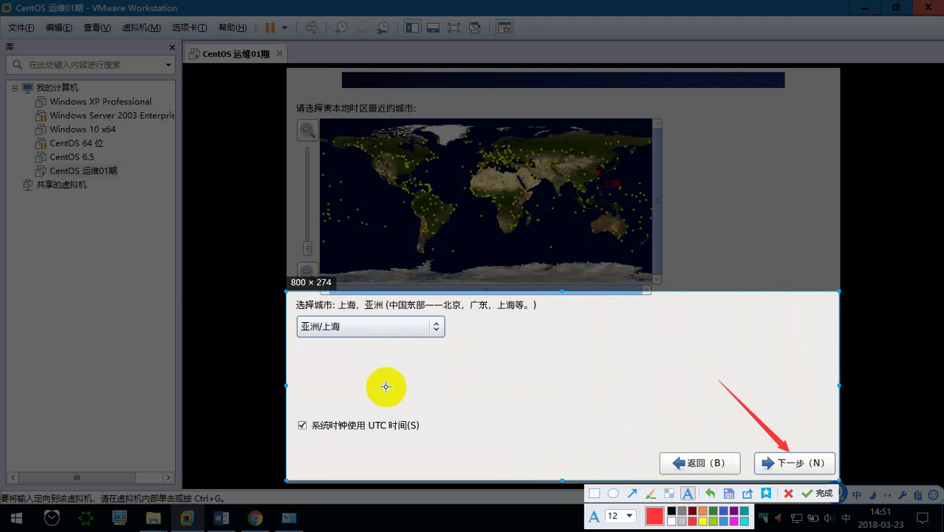
Add the note '此处使用亚洲/上海' under the time zone choice in the screenshot.
click(322, 348)
text(cichu)
key(space)
text(shiyong)
key(space)
text(yazhou)
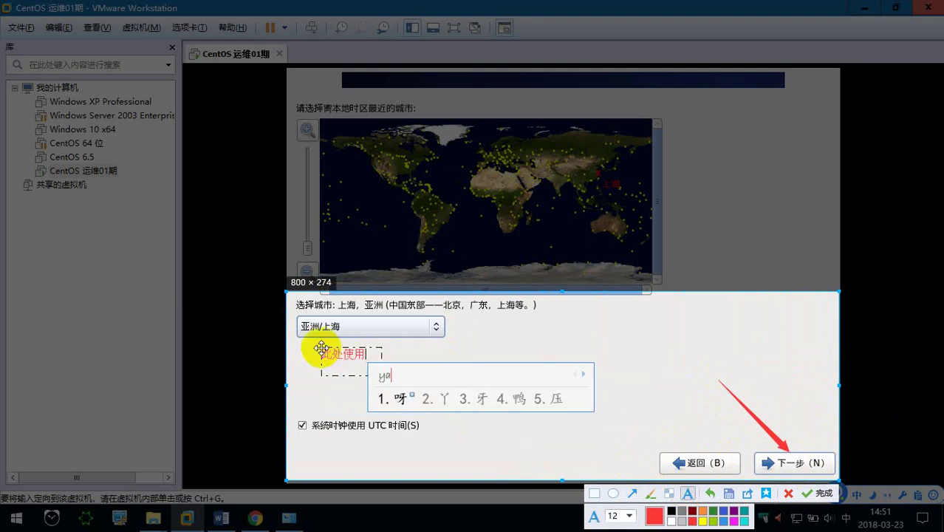
key(space)
key(shift)
text(/)
key(shift)
text(shanghai)
key(space)
key(shift)
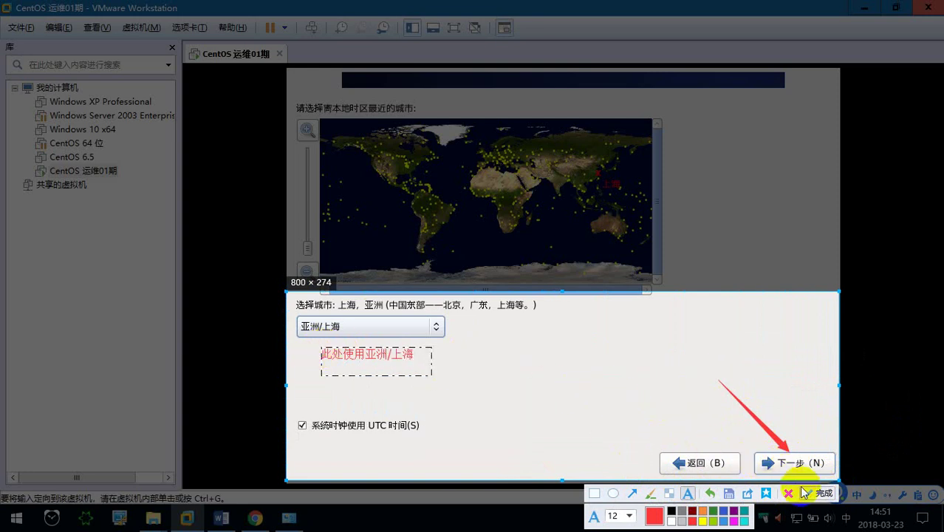
Finish the annotated capture and bring the Word notes 笔记.doc to the front.
click(818, 493)
click(237, 520)
scroll(370, 397, down, 2)
scroll(369, 443, up, 5)
scroll(370, 398, down, 5)
scroll(370, 403, down, 1)
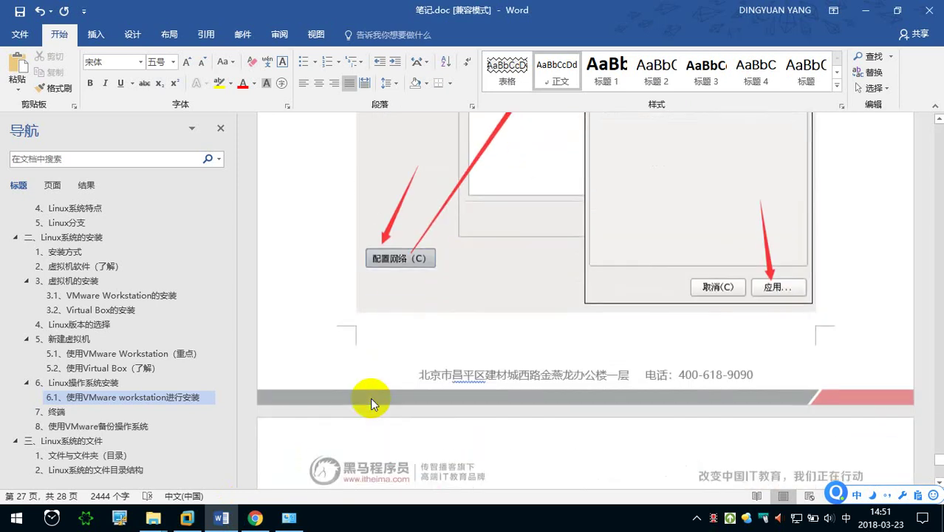
Type the step heading 'k. 设置时区，默认亚洲/上海' in the Word notes.
scroll(364, 394, up, 4)
scroll(362, 393, down, 8)
scroll(362, 392, up, 8)
scroll(360, 391, down, 5)
text(K)
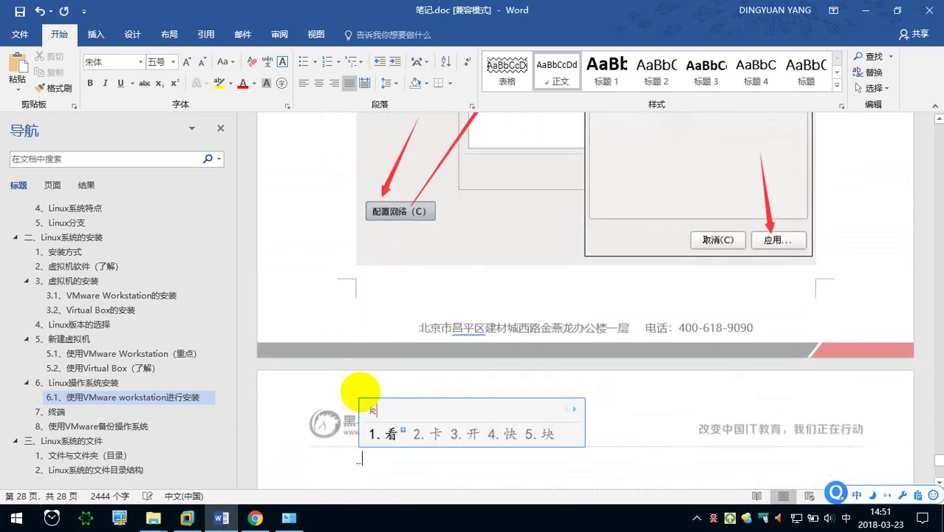
key(shift)
key(BackSpace)
text(k.)
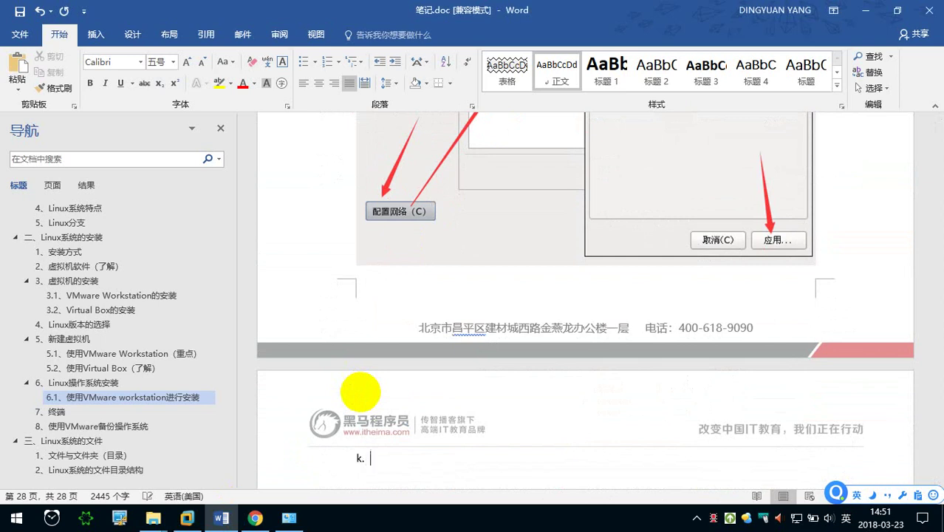
key(shift)
text(shezh)
key(space)
text(shiqu)
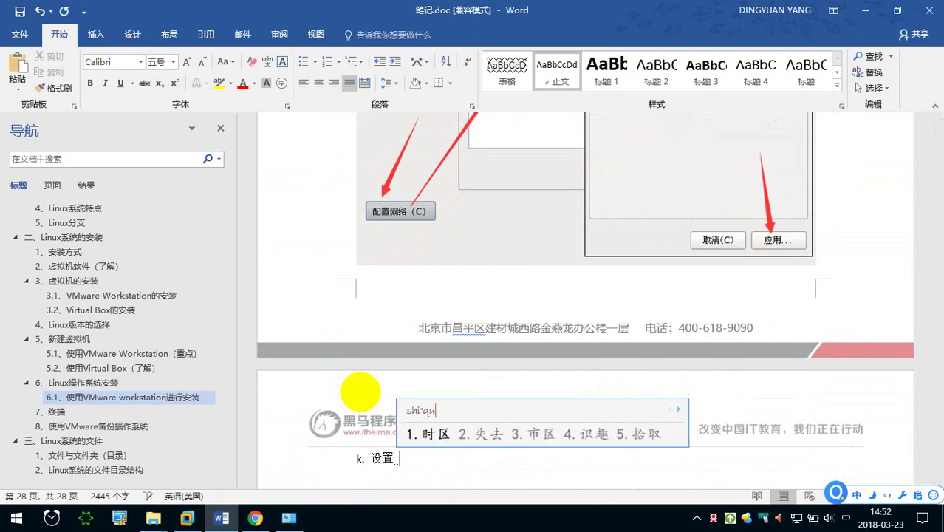
key(space)
text(,moren)
key(space)
text(yazhou)
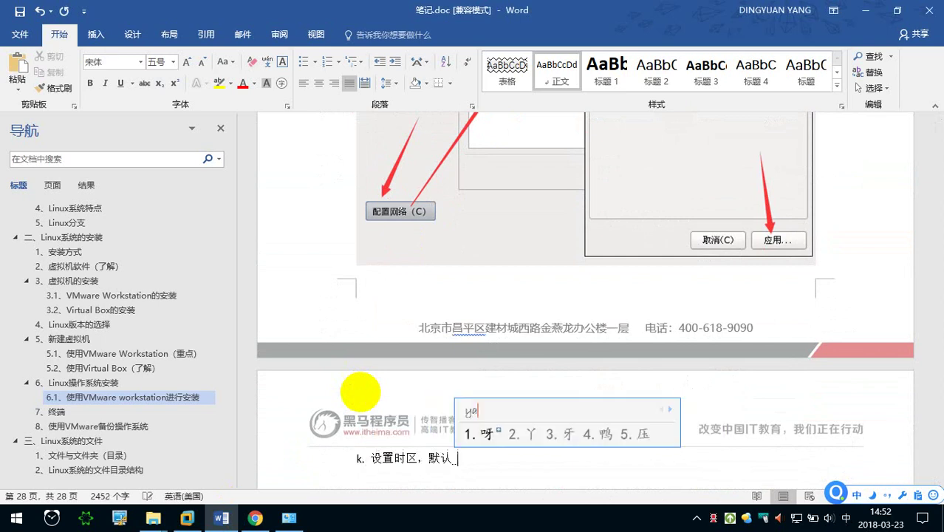
key(space)
key(shift)
text(/)
key(shift)
text(shanhai)
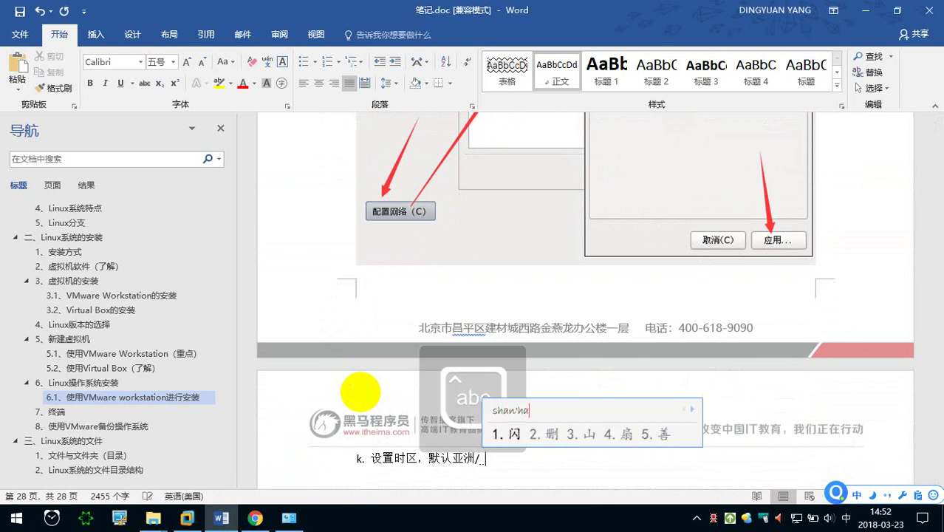
key(space)
key(BackSpace)
key(BackSpace)
text(shanghai)
key(space)
Paste the annotated time zone screenshot below the heading and return to the CentOS VM.
key(Return)
key(ctrl+v)
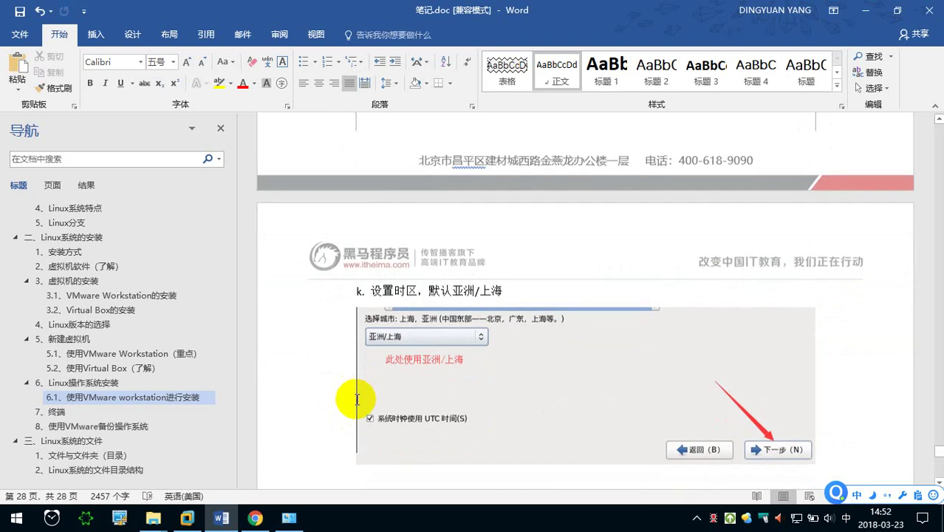
click(187, 518)
click(529, 381)
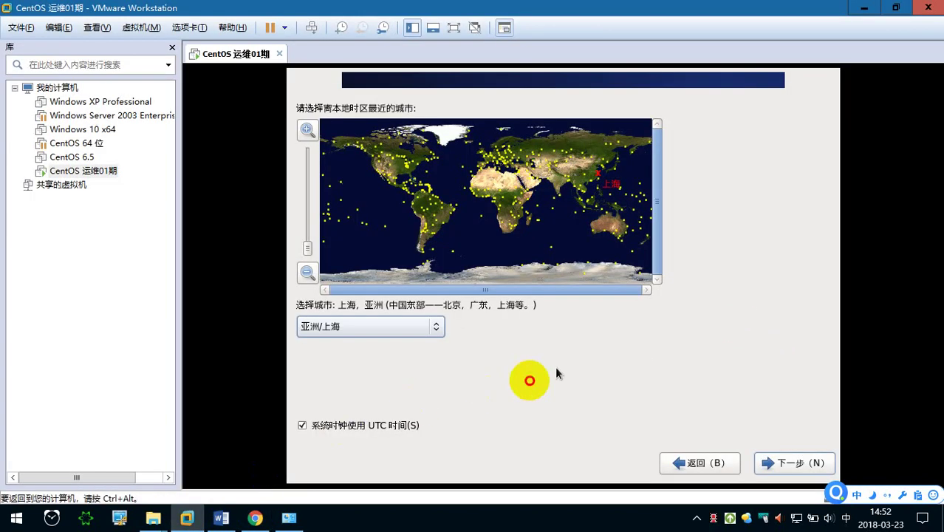
Advance the installer from the time zone page to the root password page.
click(797, 465)
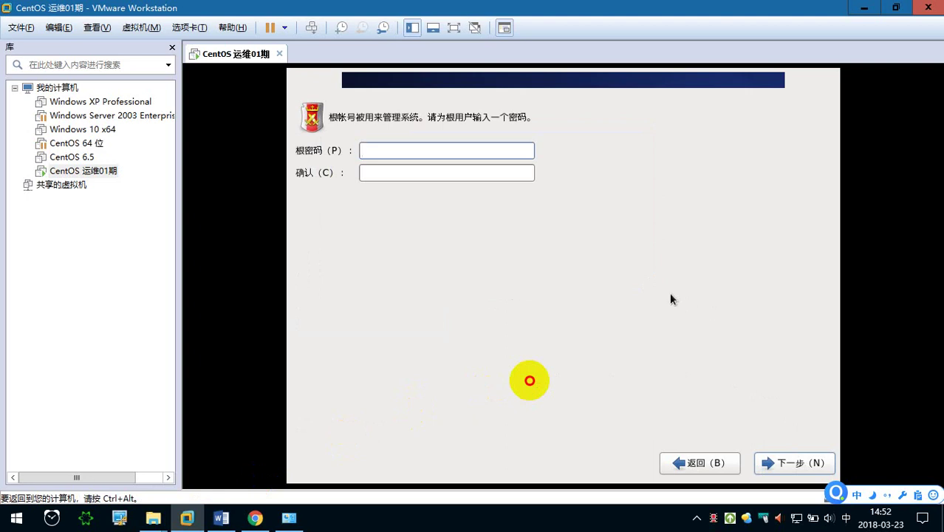
key(ctrl+alt)
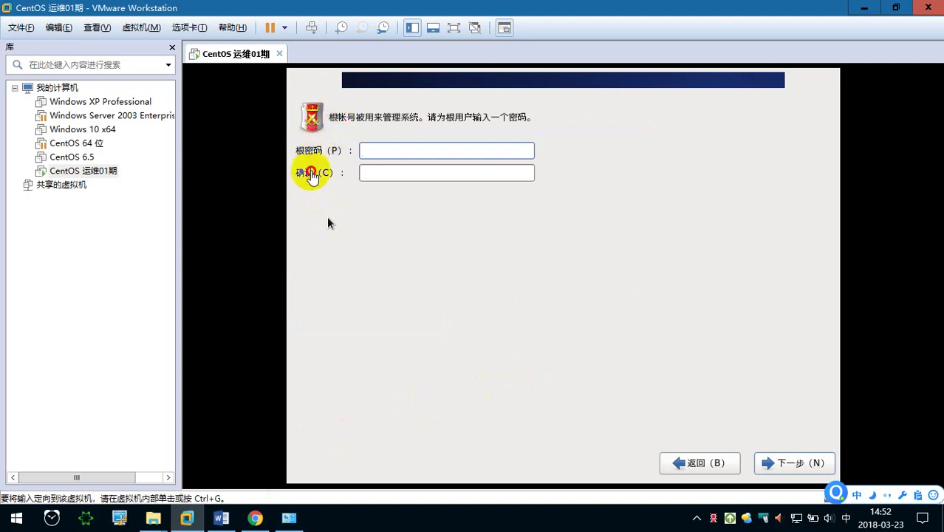
click(379, 204)
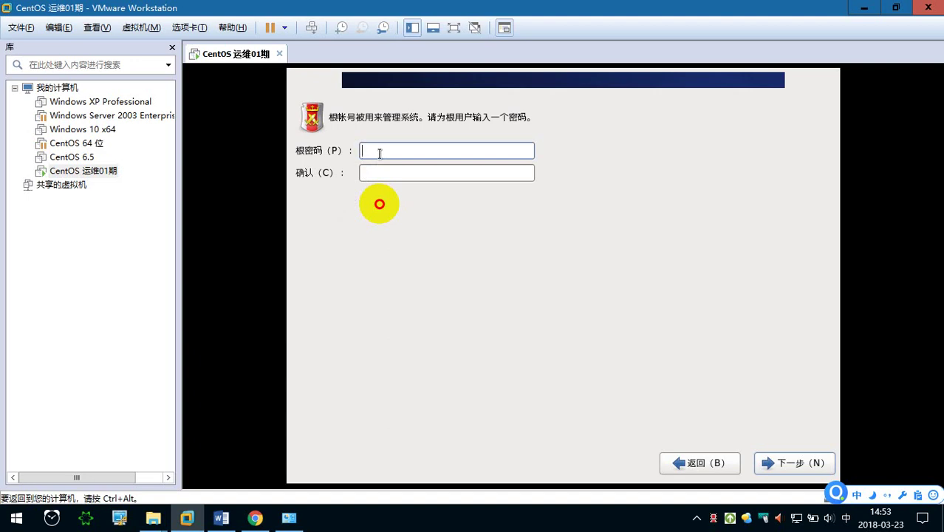
key(Tab)
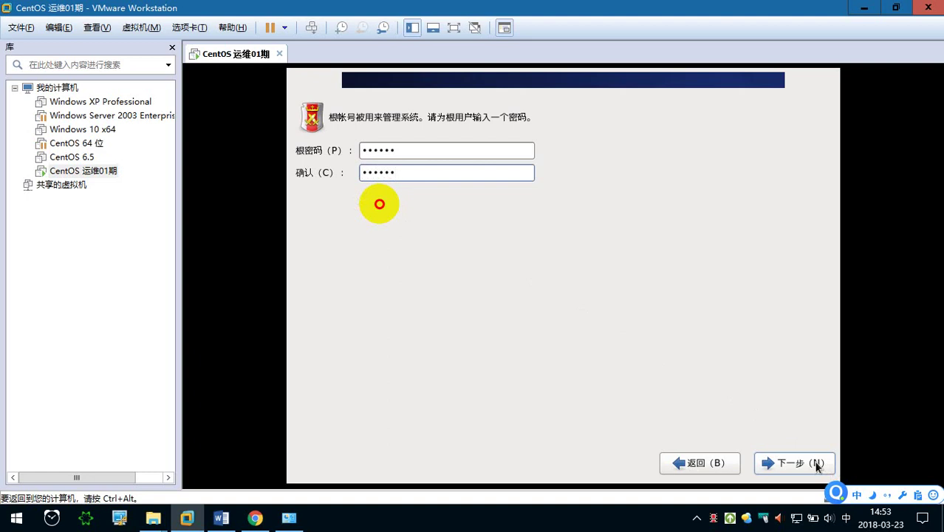
click(462, 154)
key(BackSpace)
key(BackSpace)
key(BackSpace)
key(BackSpace)
key(BackSpace)
key(BackSpace)
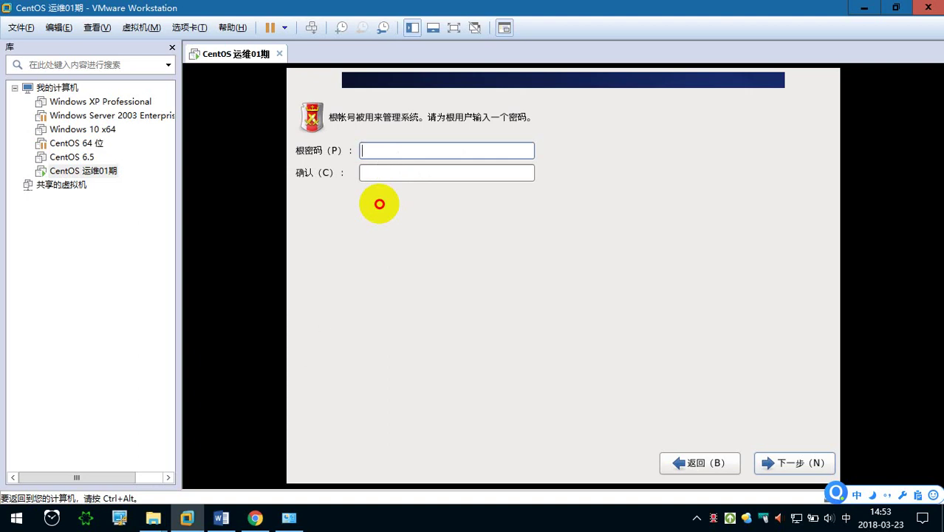
key(ctrl+alt)
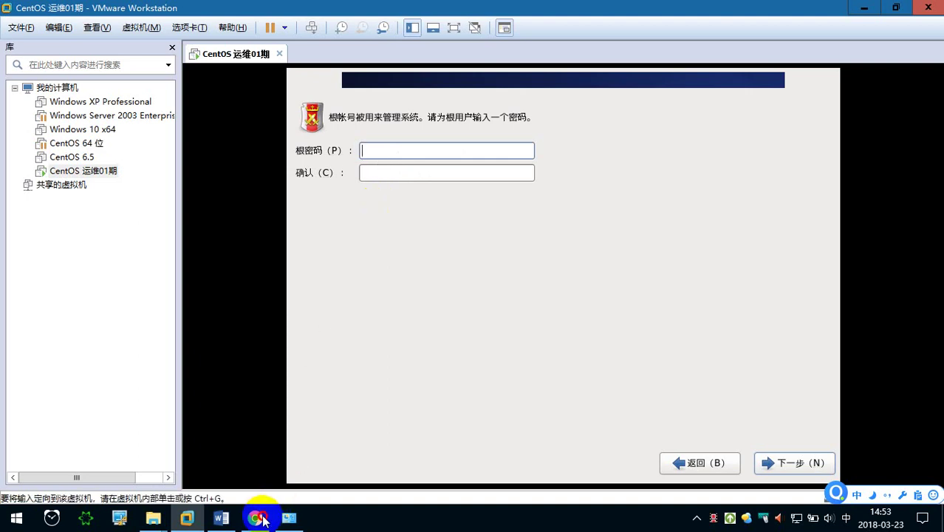
Search Baidu in Chrome for 密码生成器.
click(255, 517)
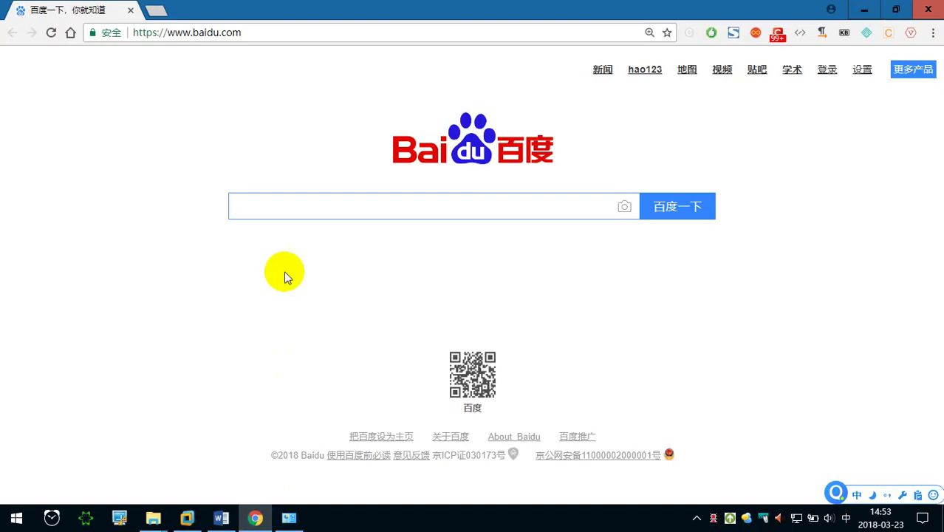
click(293, 209)
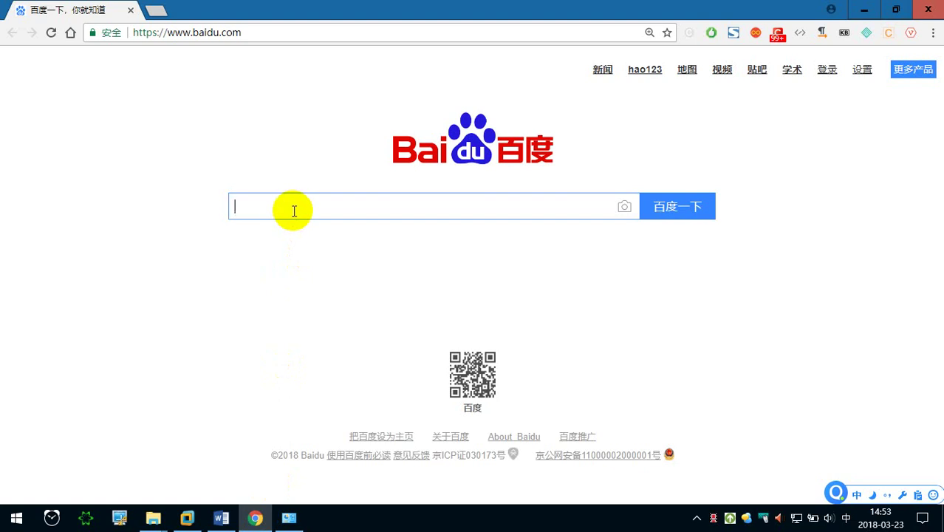
text(mima)
key(space)
text(shengc)
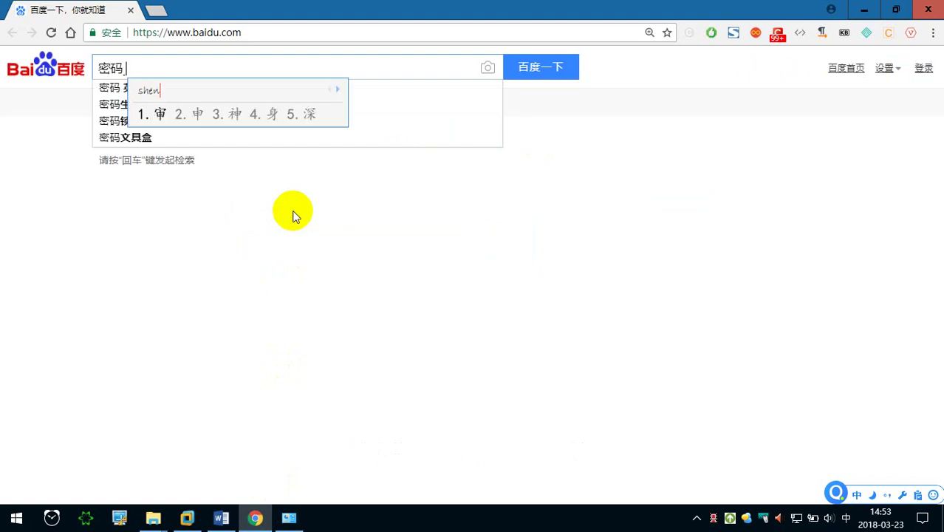
text(hengqi)
key(space)
key(Return)
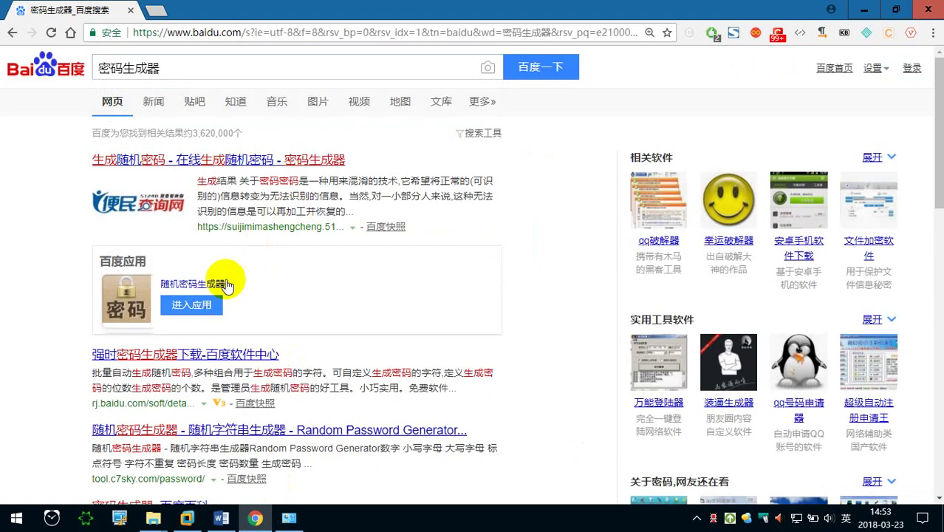
In the online generator with length 8, generate passwords with and without special characters.
click(195, 304)
scroll(253, 269, down, 2)
click(227, 232)
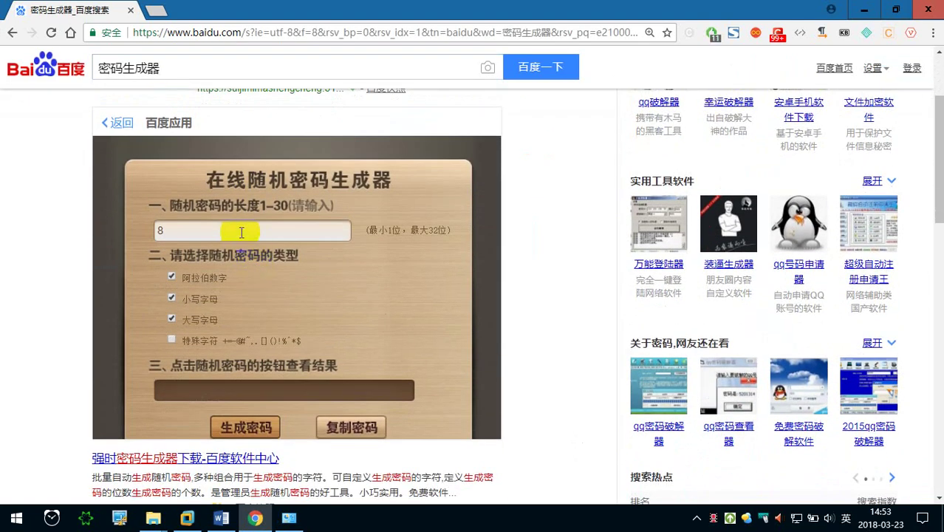
mouse_move(226, 232)
mouse_down()
mouse_move(178, 232)
mouse_move(272, 277)
mouse_up()
click(172, 340)
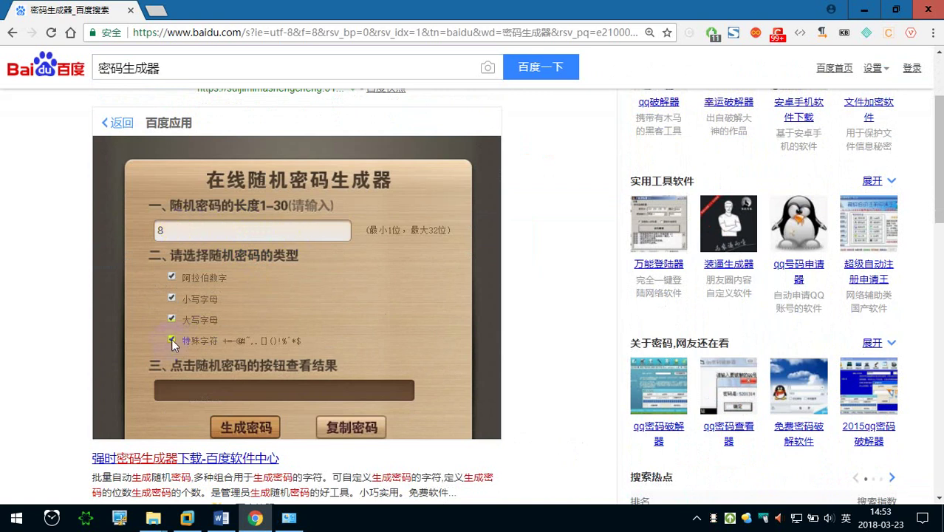
click(243, 427)
click(173, 339)
click(244, 428)
Inspect the generated password, generate several more, then close Chrome.
drag(214, 389, 164, 389)
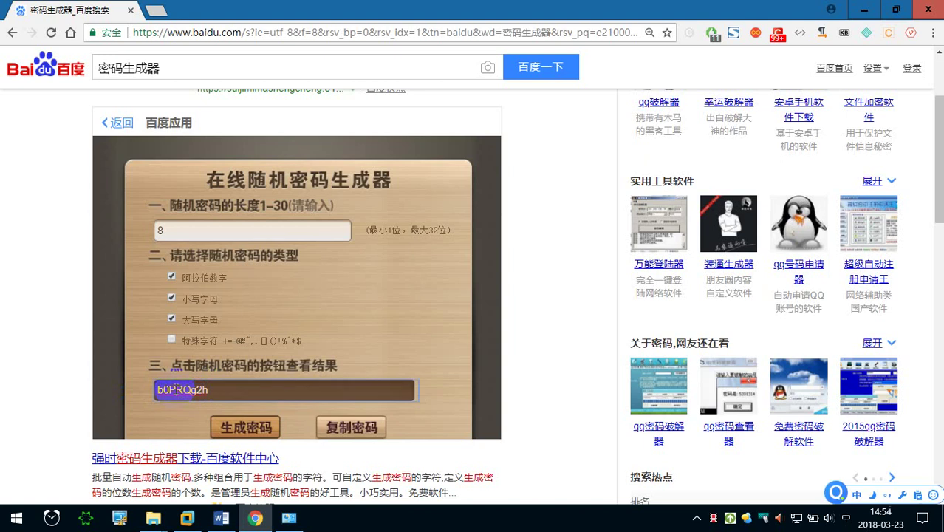
drag(183, 389, 207, 389)
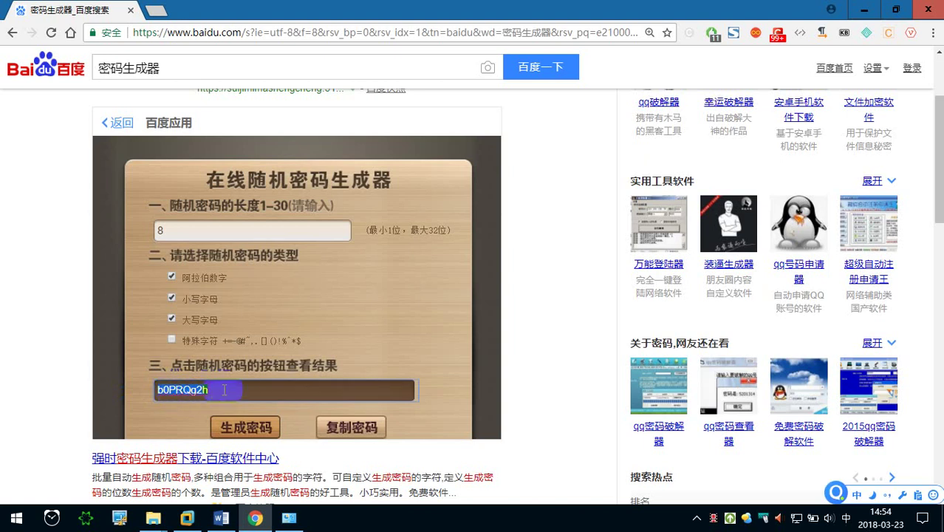
click(193, 389)
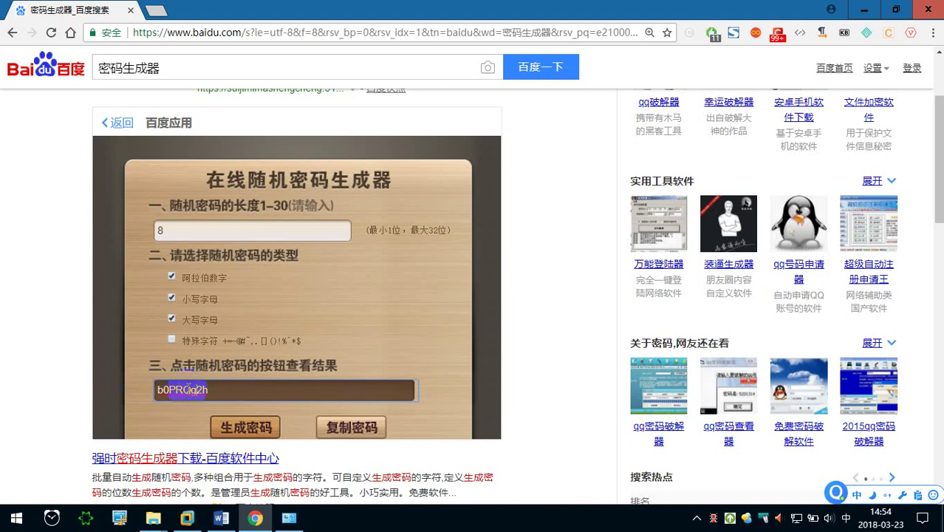
click(244, 430)
click(244, 430)
click(244, 430)
click(245, 430)
click(245, 431)
scroll(167, 350, down, 1)
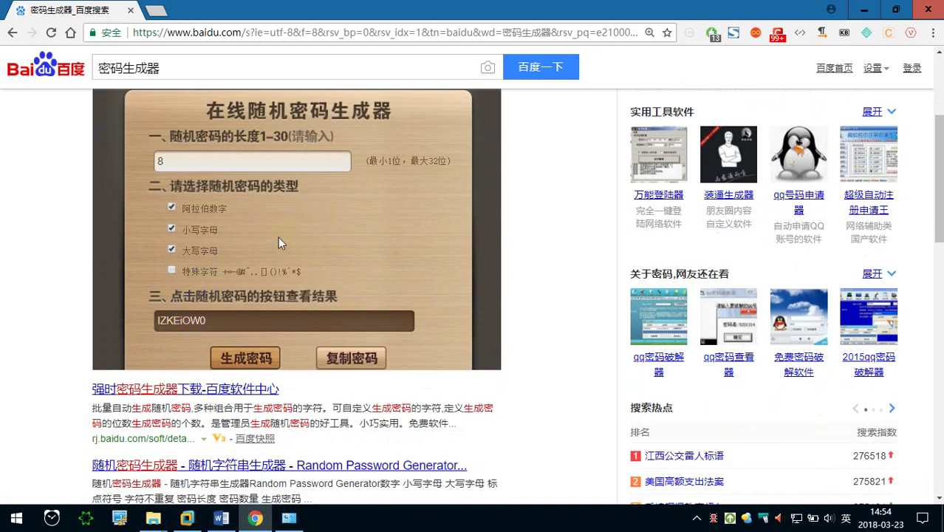
click(928, 10)
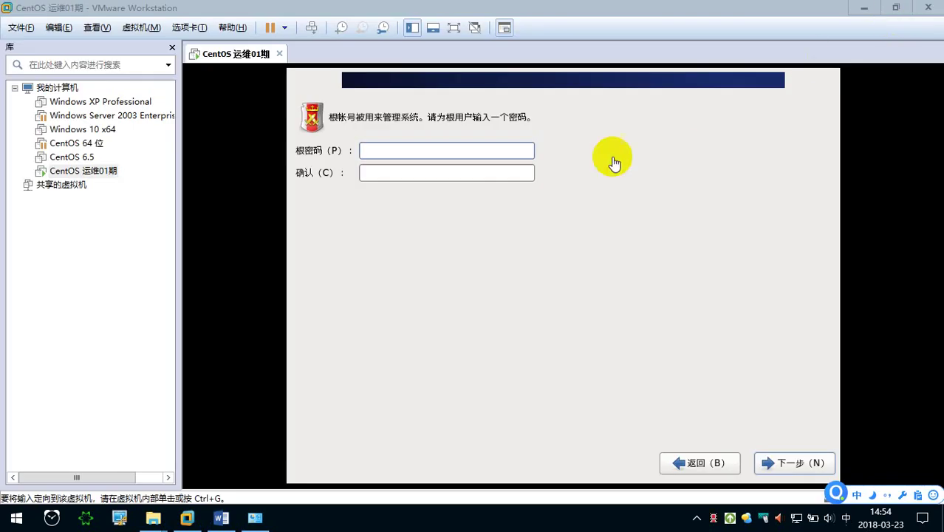
Fill both root password fields with a capitalized letters-and-digits password.
click(431, 143)
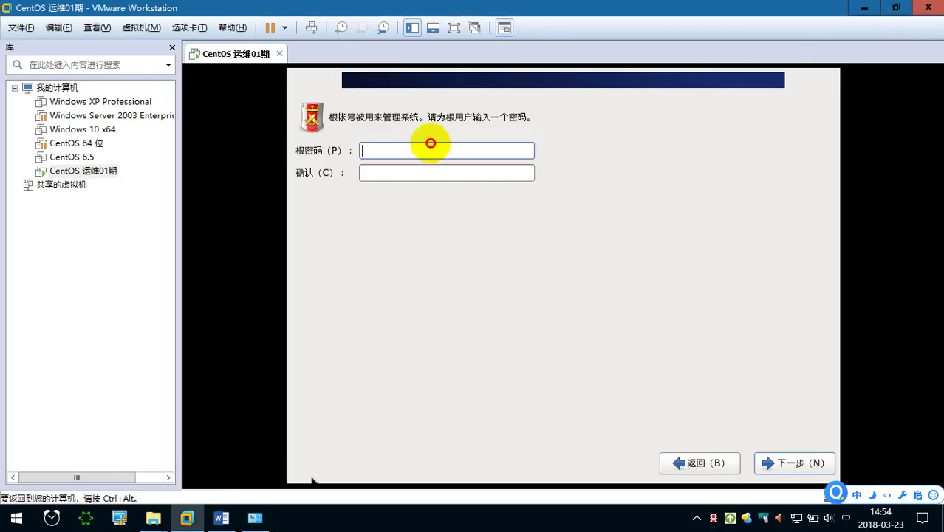
click(442, 149)
key(Caps_Lock)
key(Caps_Lock)
key(Tab)
key(Caps_Lock)
key(Caps_Lock)
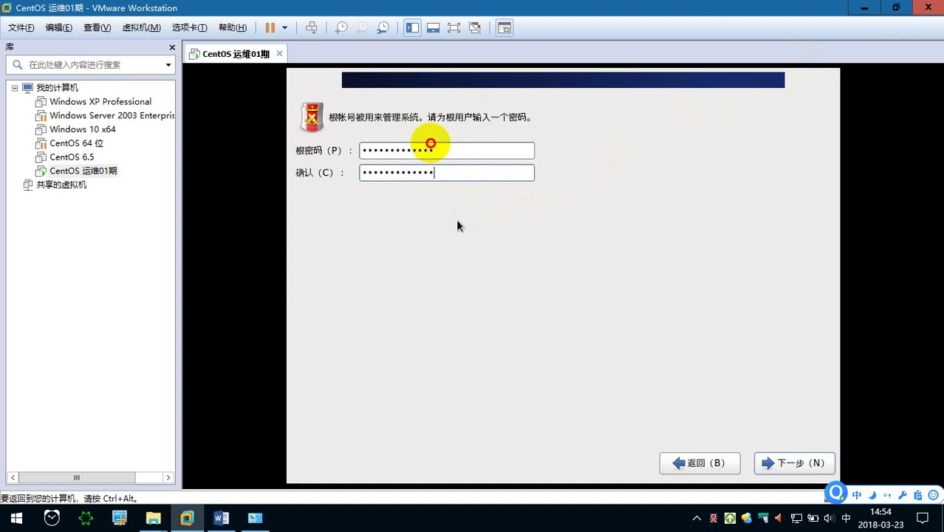
key(ctrl+alt)
Capture the root password fields area and place a text note below them.
key(ctrl+alt+a)
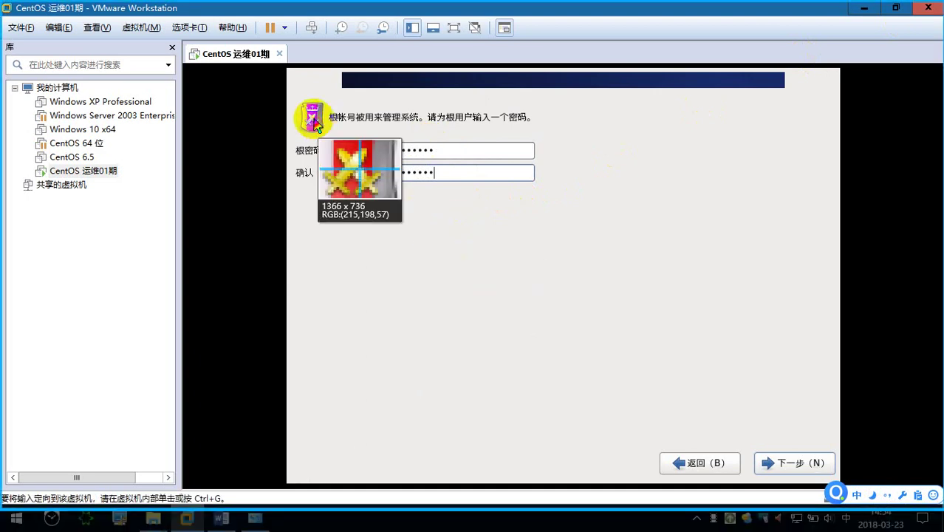
mouse_move(292, 90)
mouse_down()
mouse_move(636, 253)
mouse_move(681, 255)
mouse_up()
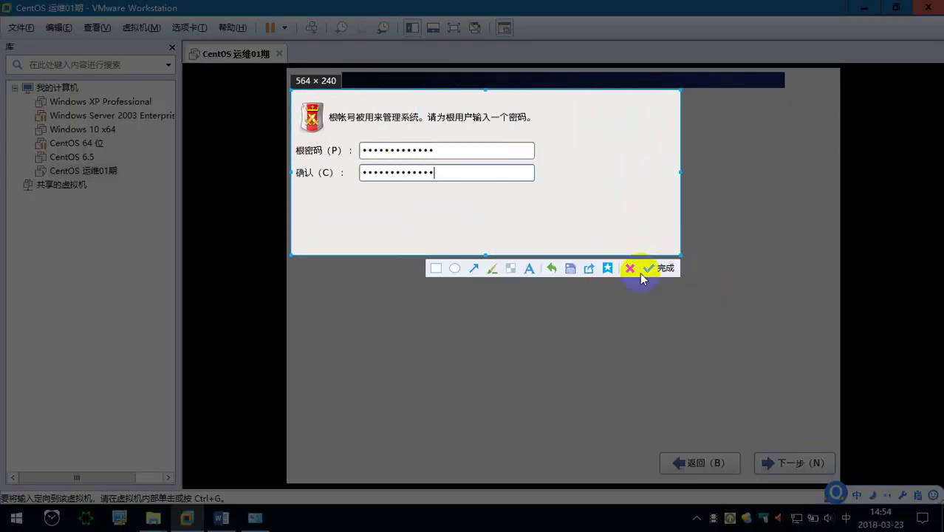
click(530, 269)
click(329, 191)
Write the red note '设置root用户的密码', advising a password containing 大小写字母和数字.
text(she'zh)
key(space)
text(root)
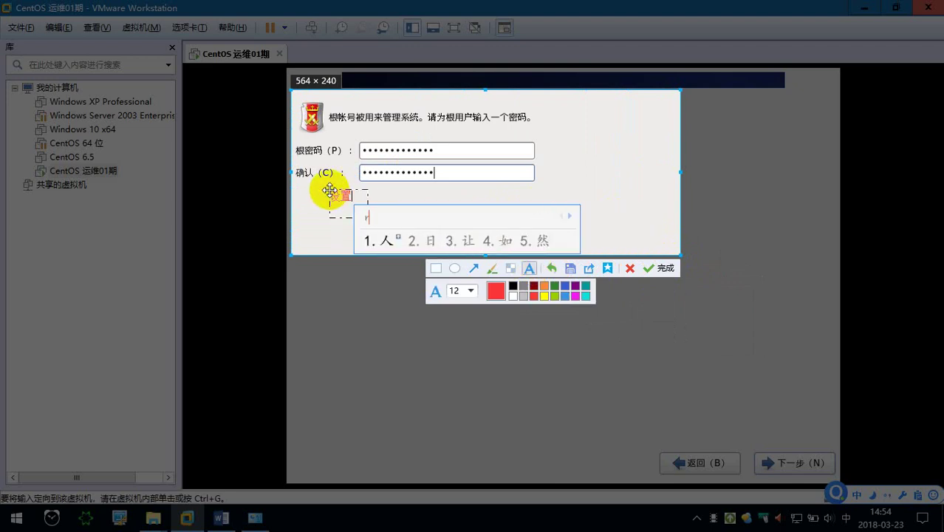
key(space)
text(yonghu)
key(space)
text(d)
key(space)
text(mima)
key(space)
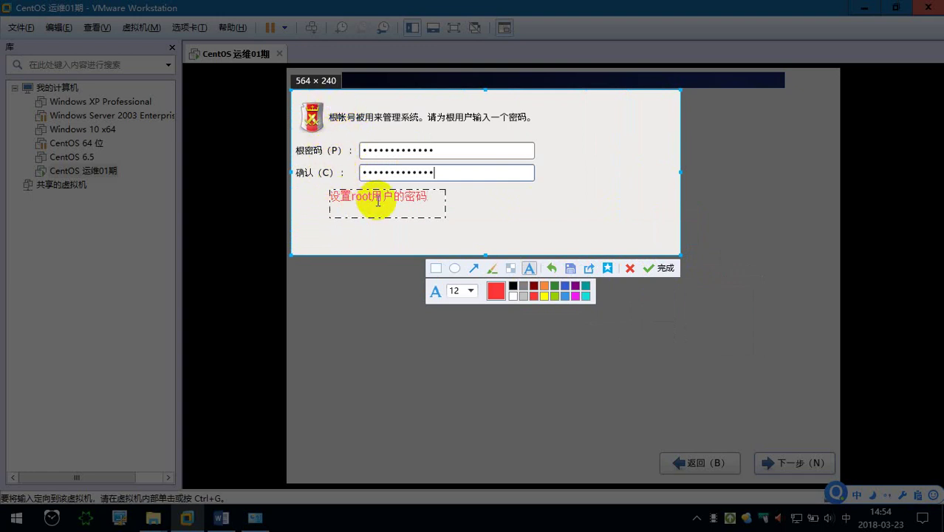
text(,mima)
key(space)
text(jiany)
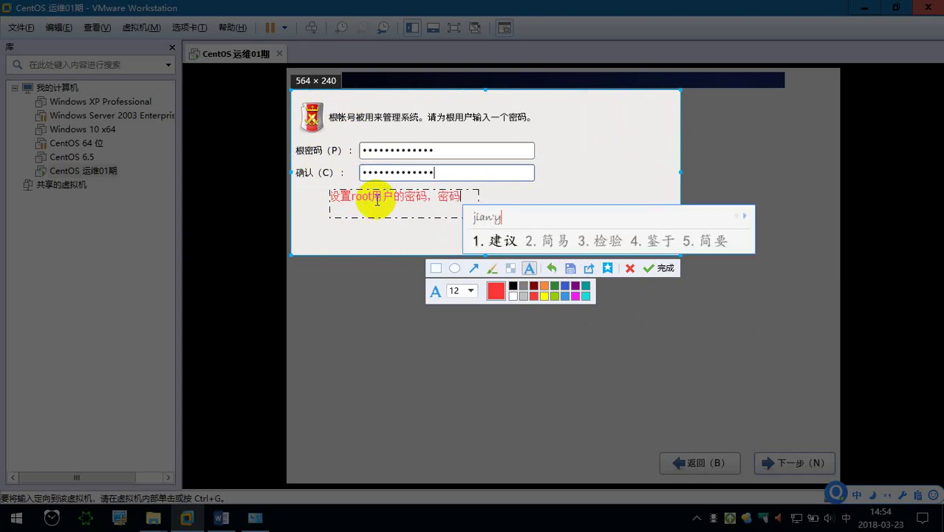
key(space)
text(bi)
key(space)
text(jiao)
key(space)
text(jan)
key(BackSpace)
key(BackSpace)
text(ianzhuang)
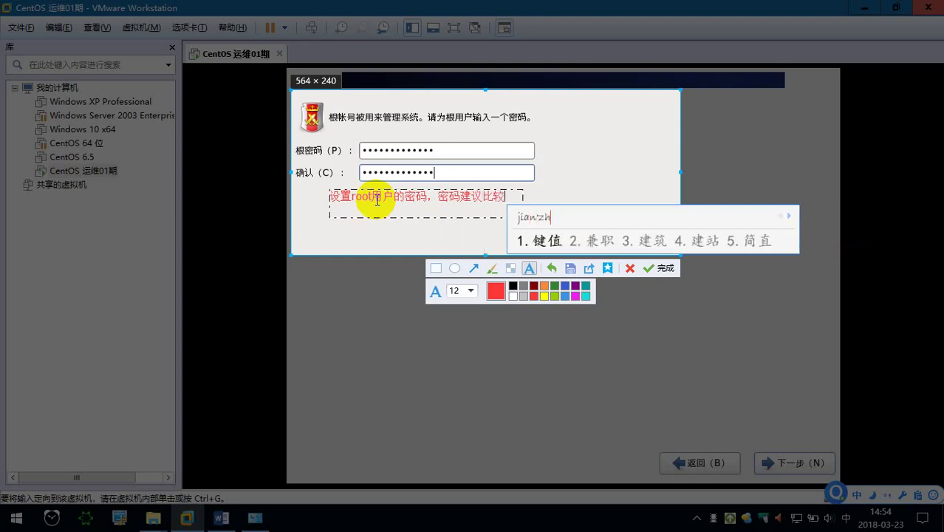
text(3)
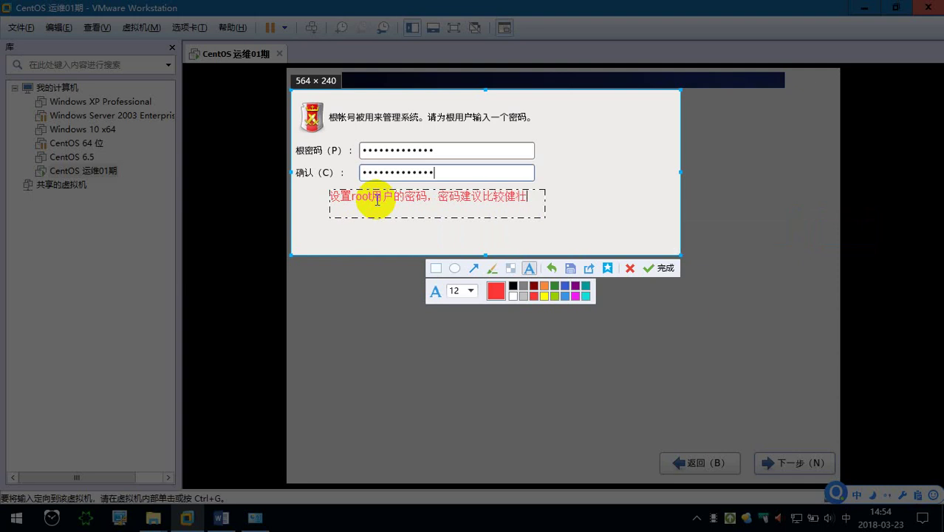
text(，)
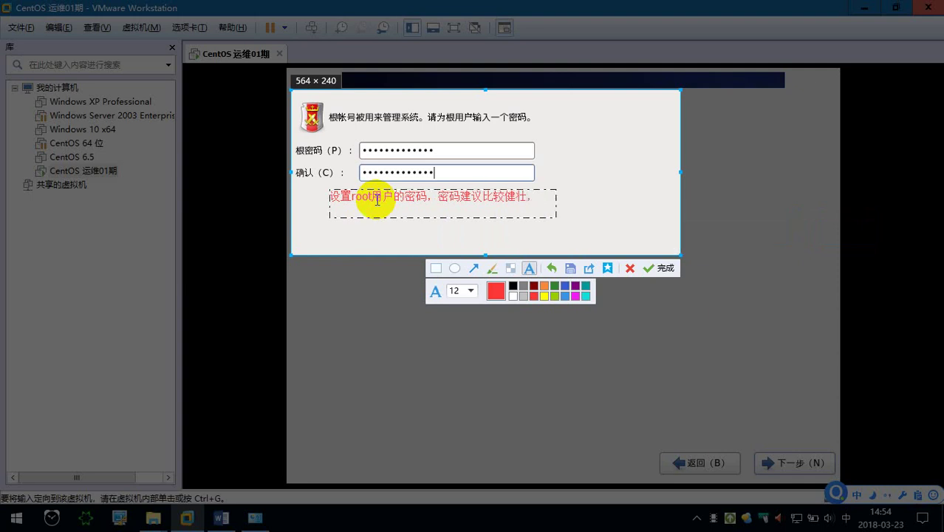
text(zuih2baoha)
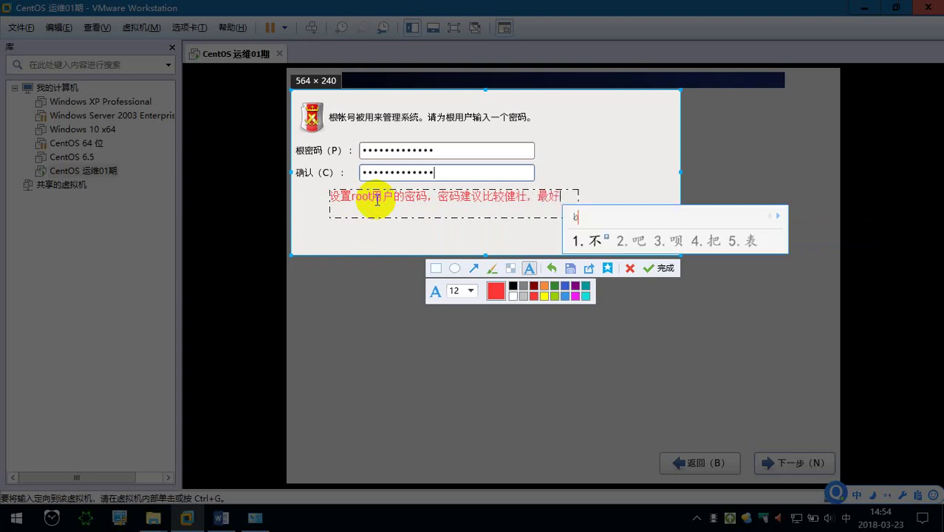
text(n)
key(space)
text(daxiax)
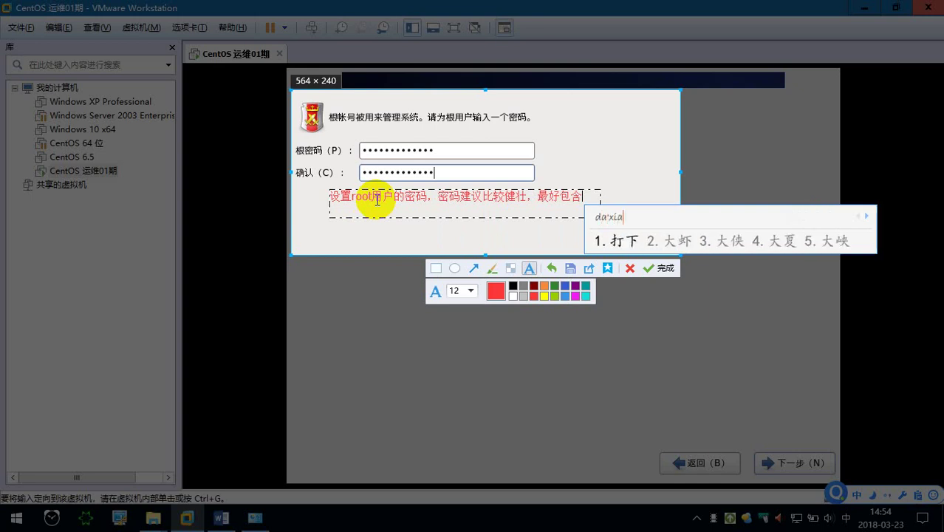
text(ie)
key(space)
text(zim)
key(space)
text(h)
key(space)
text(shuzi)
key(space)
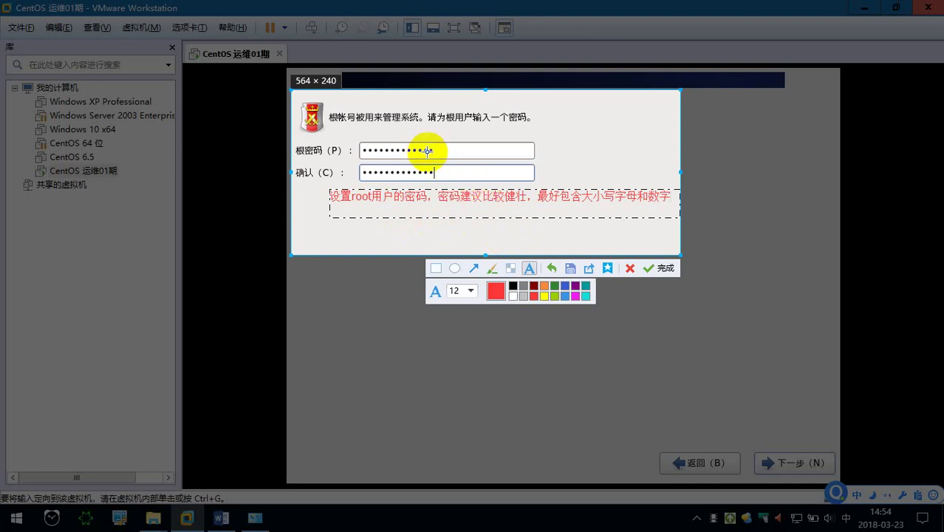
Finish the annotated capture and switch to the Word notes 笔记.doc.
click(654, 268)
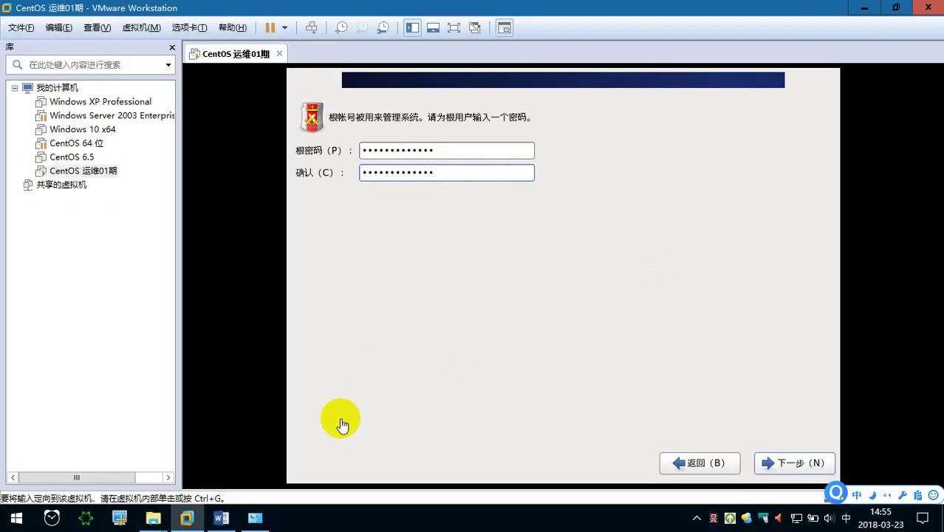
click(221, 518)
scroll(414, 285, down, 2)
scroll(422, 324, up, 3)
Add the step heading 'l. 设置密码' below the timezone picture and paste the password screenshot beneath it.
click(418, 444)
key(Return)
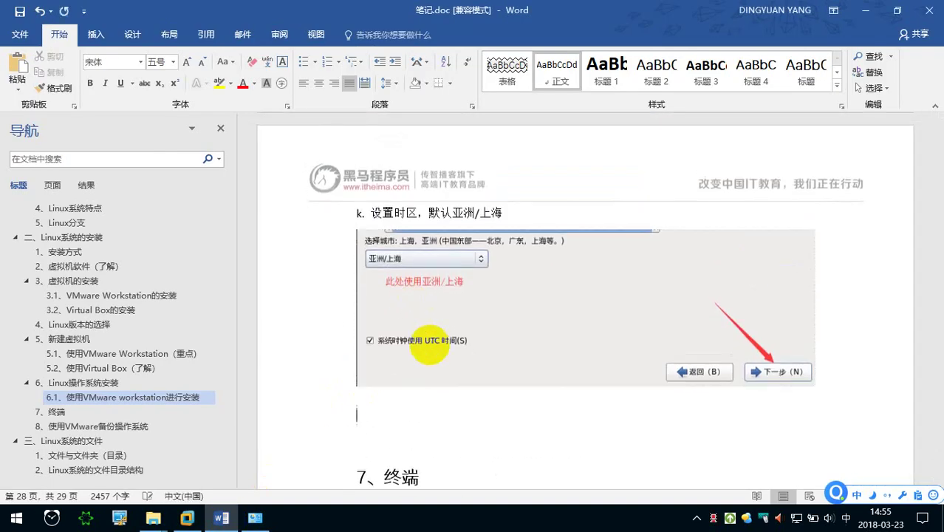
key(shift)
text(l.)
key(shift)
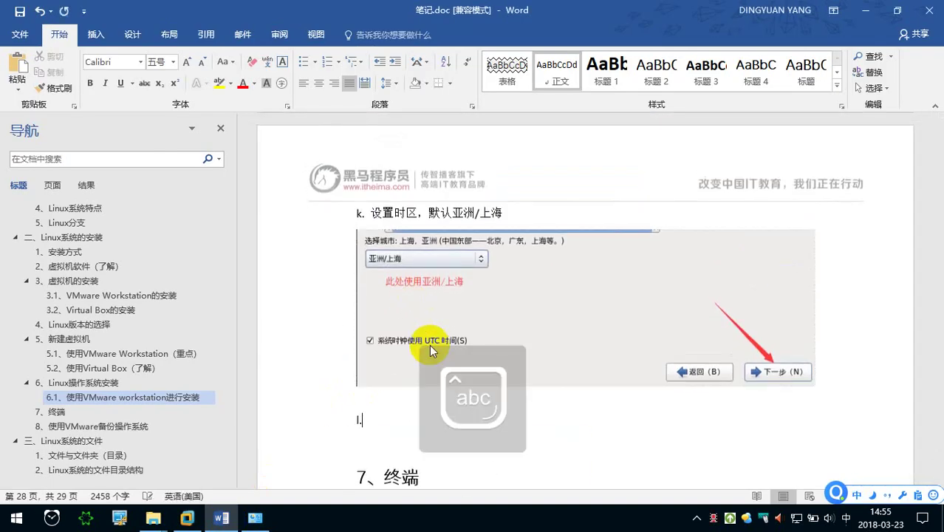
text(shezhi)
key(space)
text(mima)
key(space)
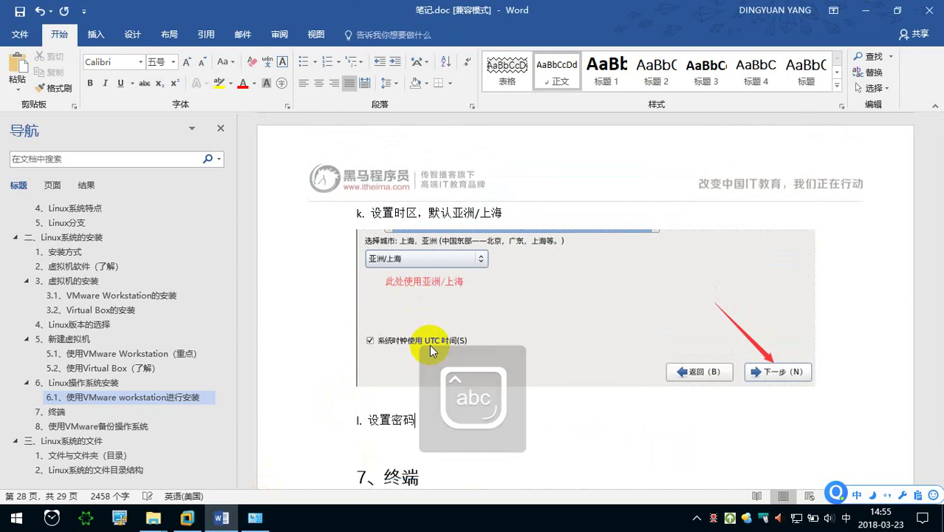
key(Return)
key(ctrl+v)
Complete the heading to '设置密码，设置好了之后下一步', save 笔记.doc, and go back to the VM.
click(422, 285)
click(422, 255)
text(,shezhi)
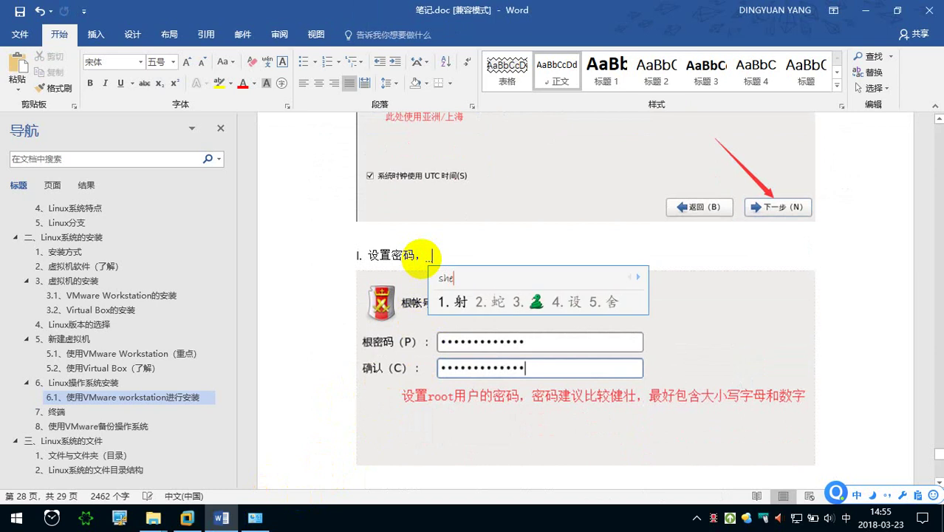
text( haole zhihou xia)
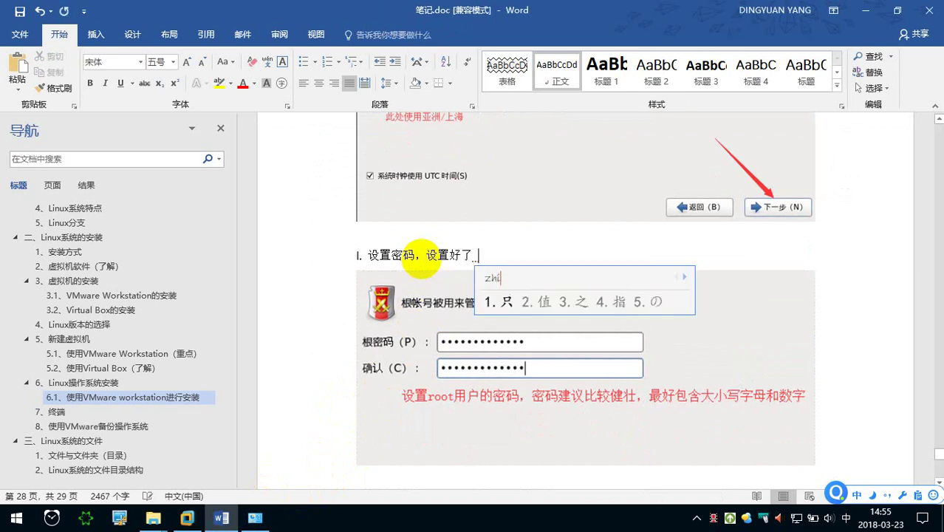
text(yibu)
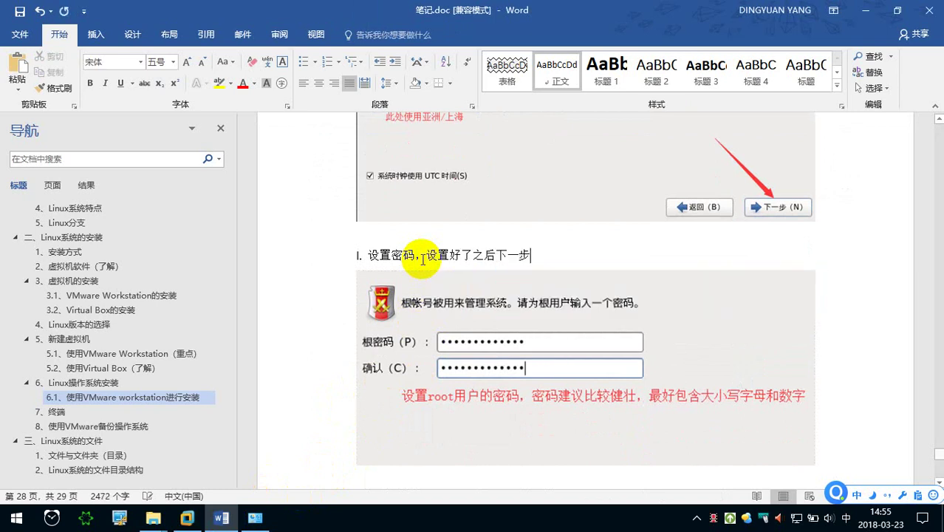
key(ctrl+s)
click(187, 517)
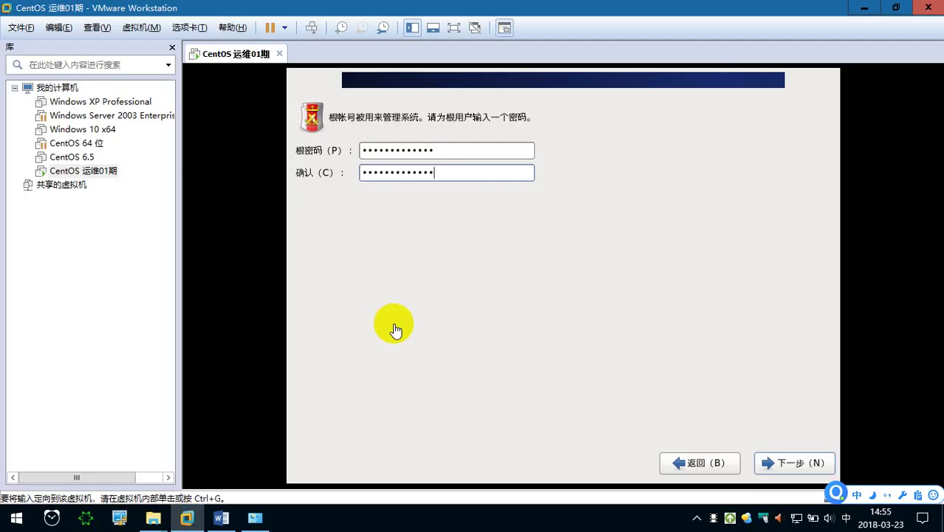
Enter the root password and confirmation twice, dismissing the 密码错误 mismatch error each time.
click(454, 205)
text(1)
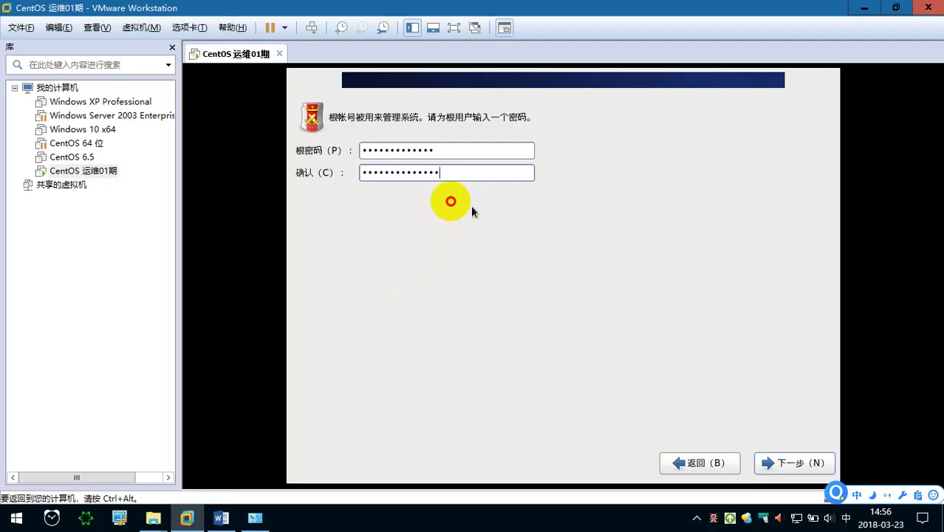
click(816, 467)
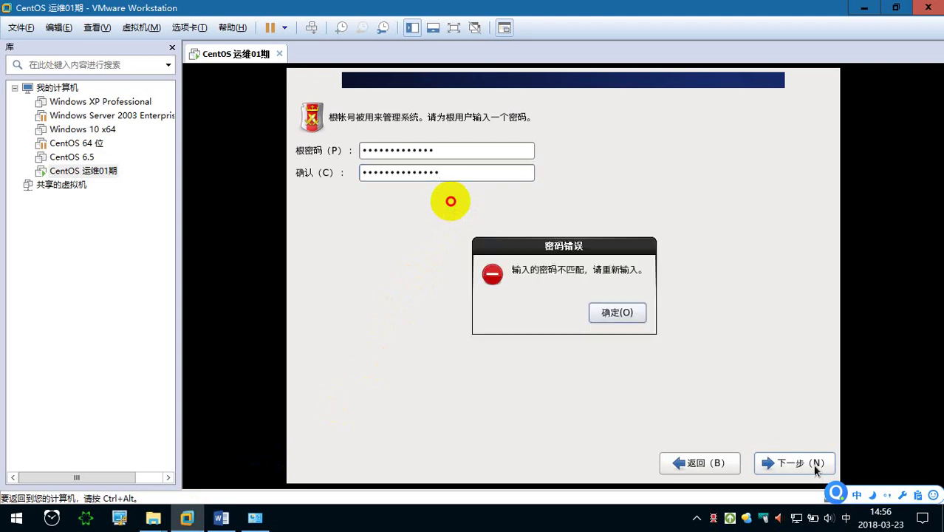
click(617, 313)
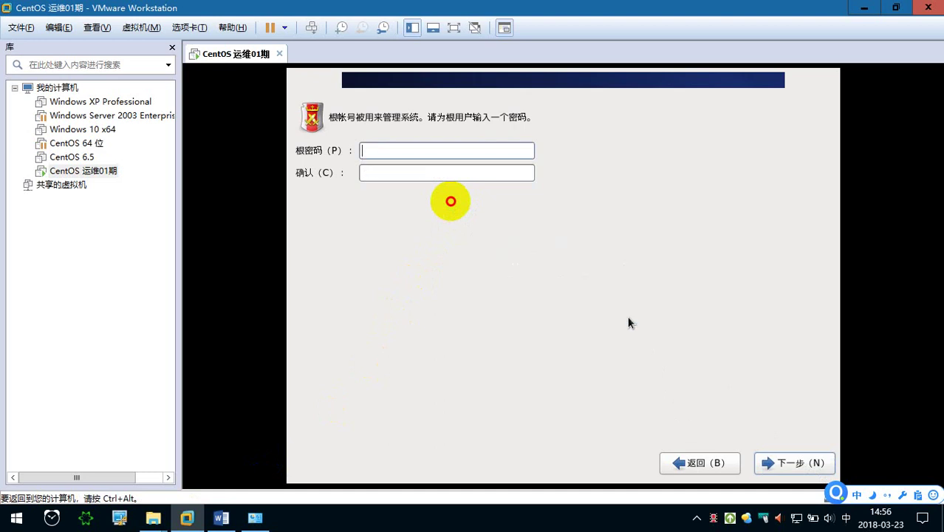
key(Tab)
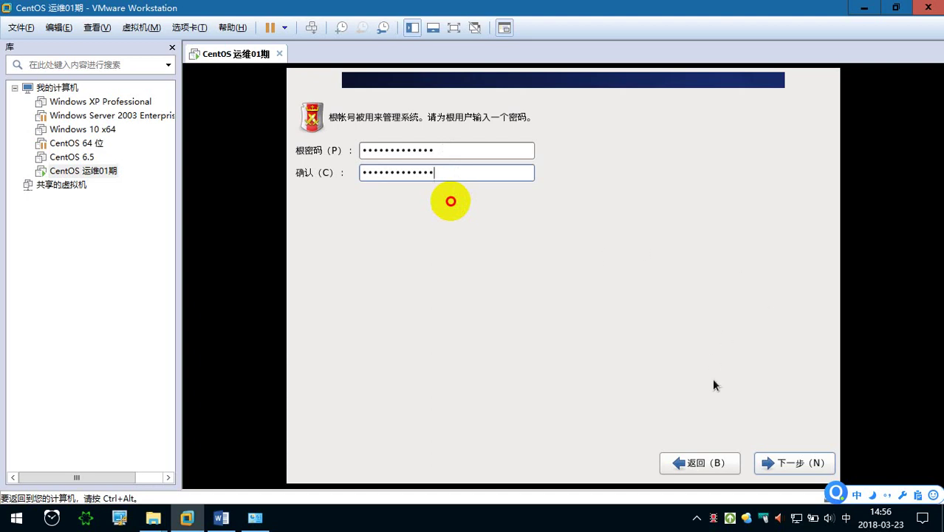
click(792, 464)
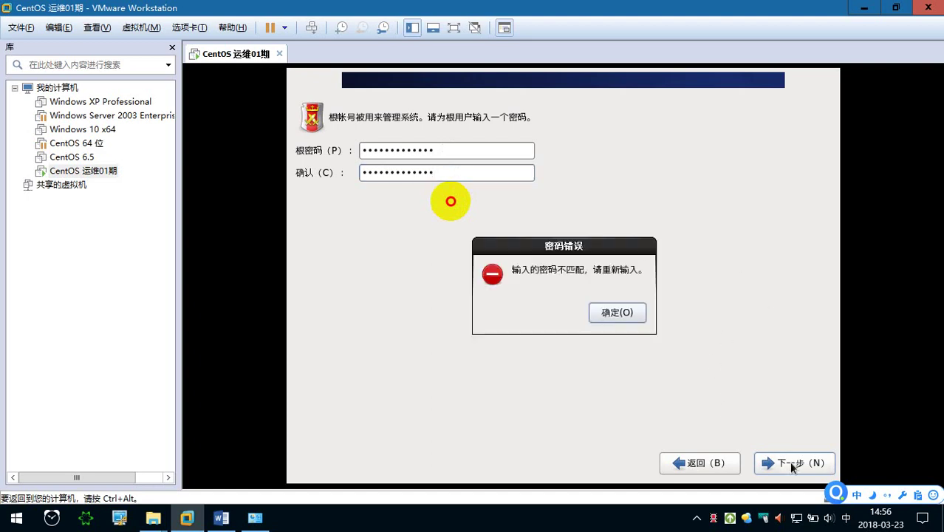
click(614, 314)
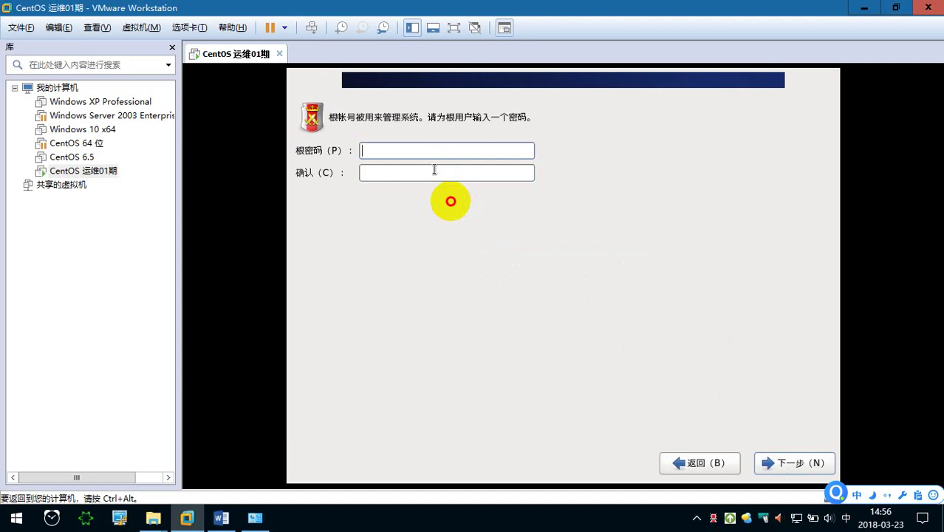
Retype matching root passwords in both fields and continue to the installation-type page.
key(Caps_Lock)
key(Caps_Lock)
click(435, 170)
key(Caps_Lock)
key(Caps_Lock)
click(780, 463)
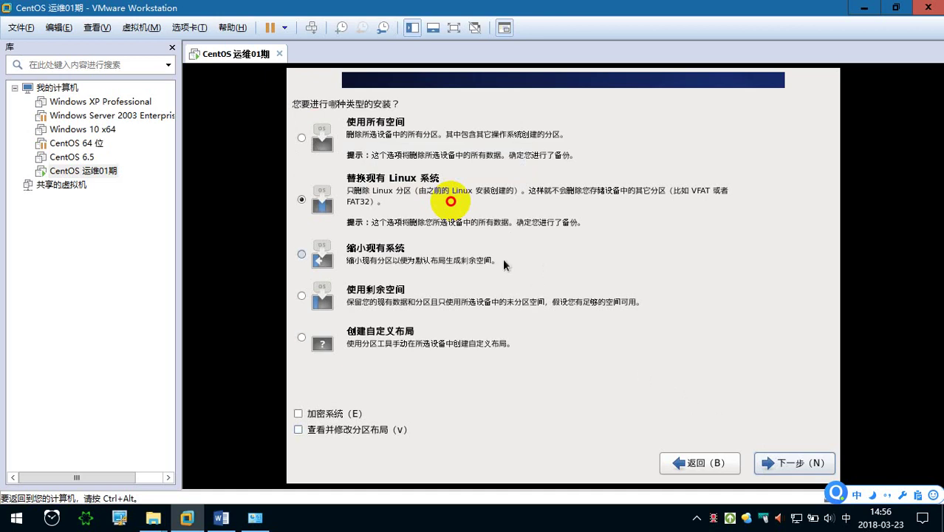
Select 使用所有空间 and capture the top installation options with that choice boxed in red.
click(355, 148)
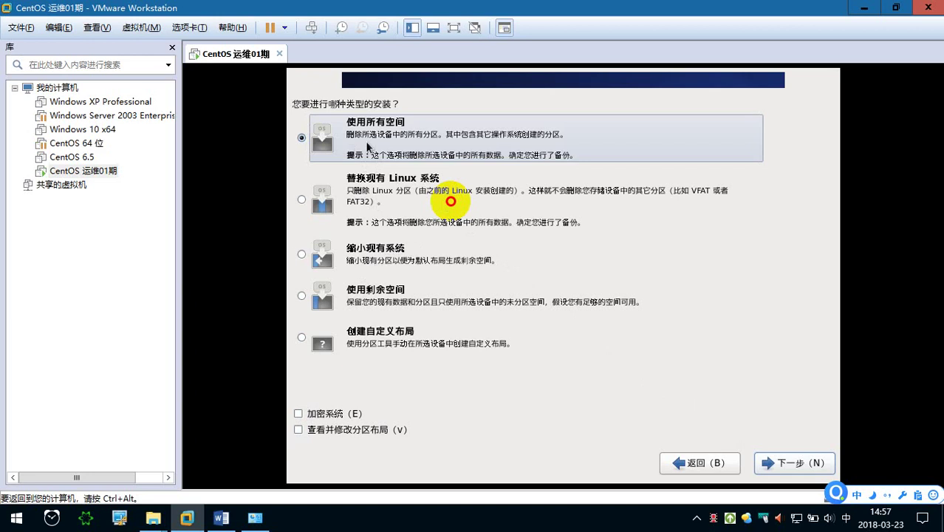
key(ctrl+alt)
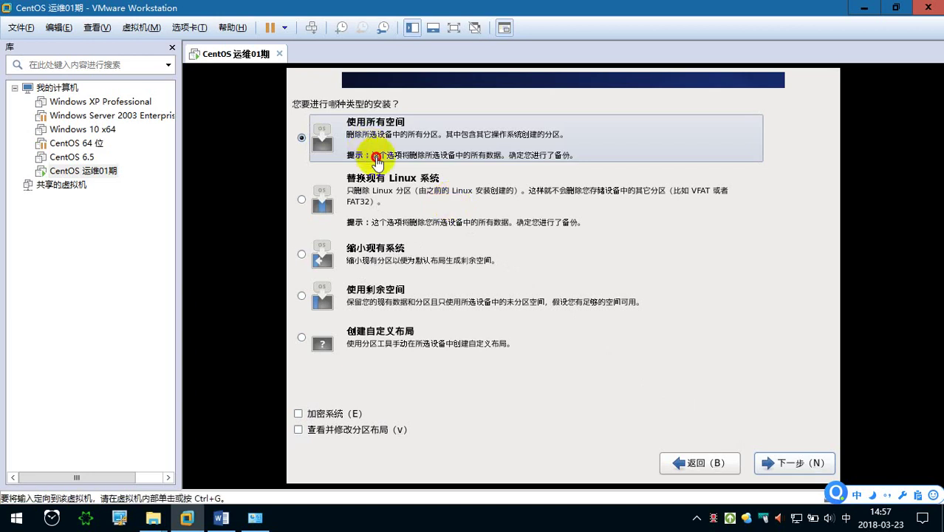
key(ctrl+alt+a)
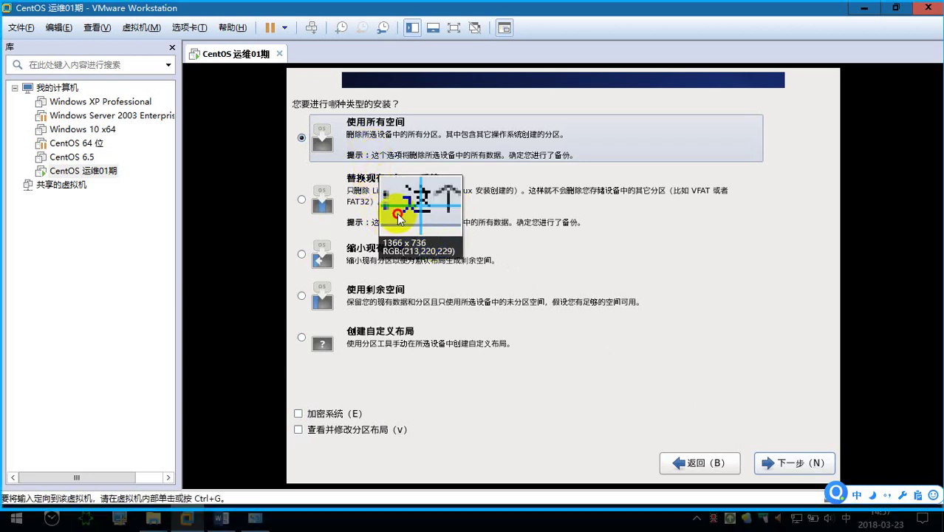
drag(289, 79, 808, 272)
click(562, 283)
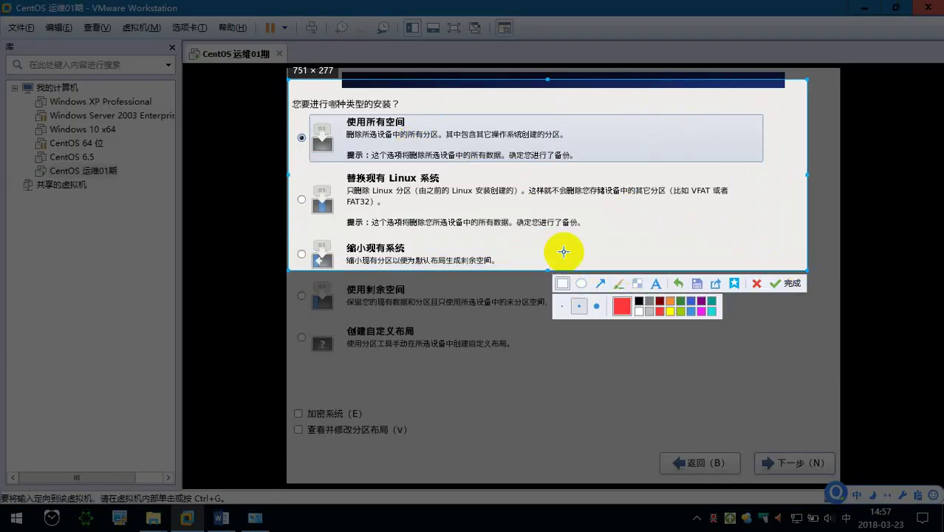
drag(586, 164, 296, 108)
click(778, 285)
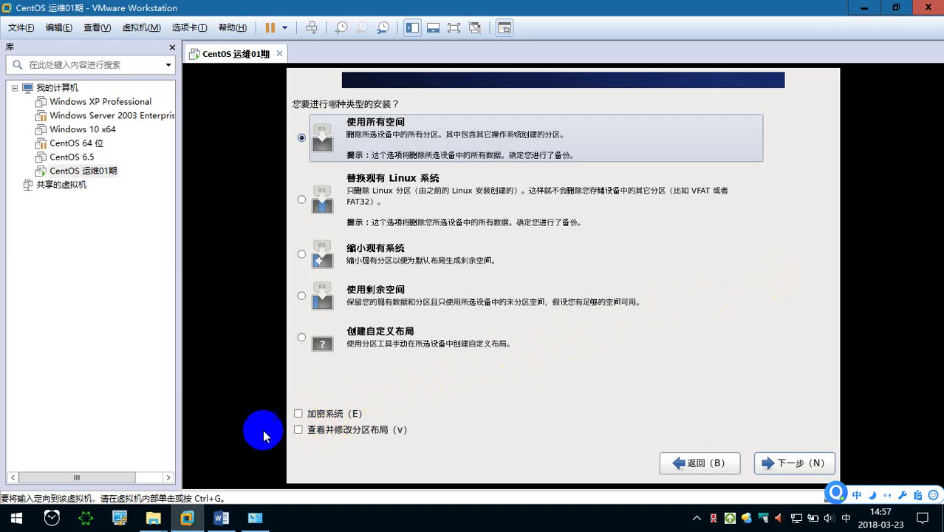
Below the last picture in 笔记.doc, type the note 'm. 使用全部的磁盘空间来安装 Linux 系统'.
click(221, 518)
scroll(468, 317, down, 2)
key(Right)
key(Return)
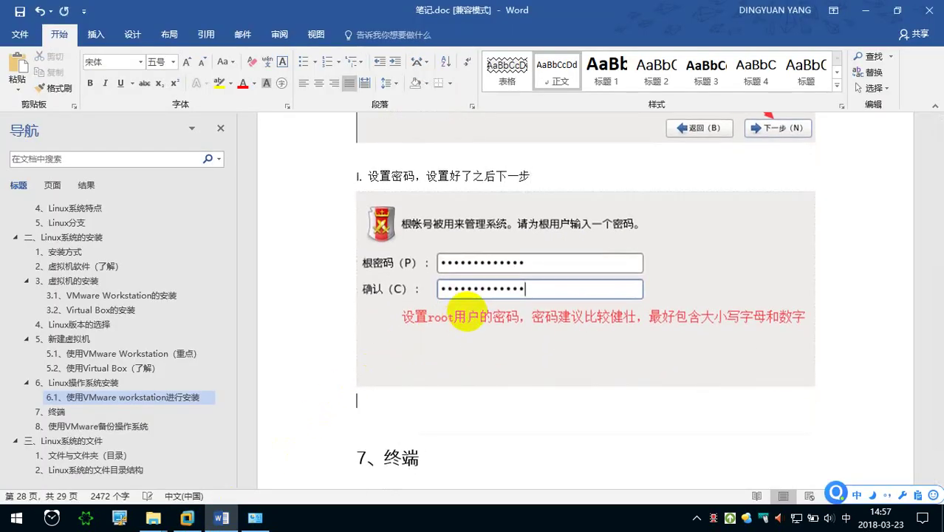
text(m)
key(shift)
text(.)
key(shift)
text(shiyong)
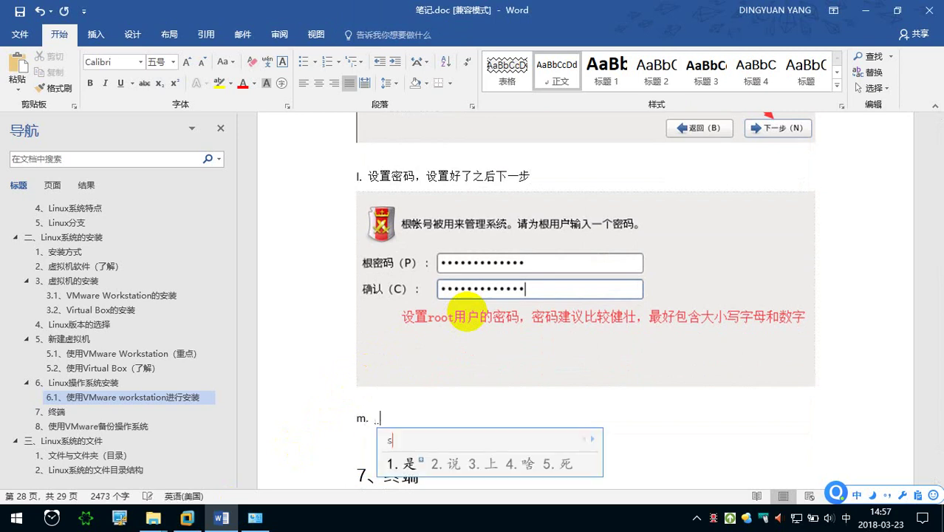
text( quanbu de cip)
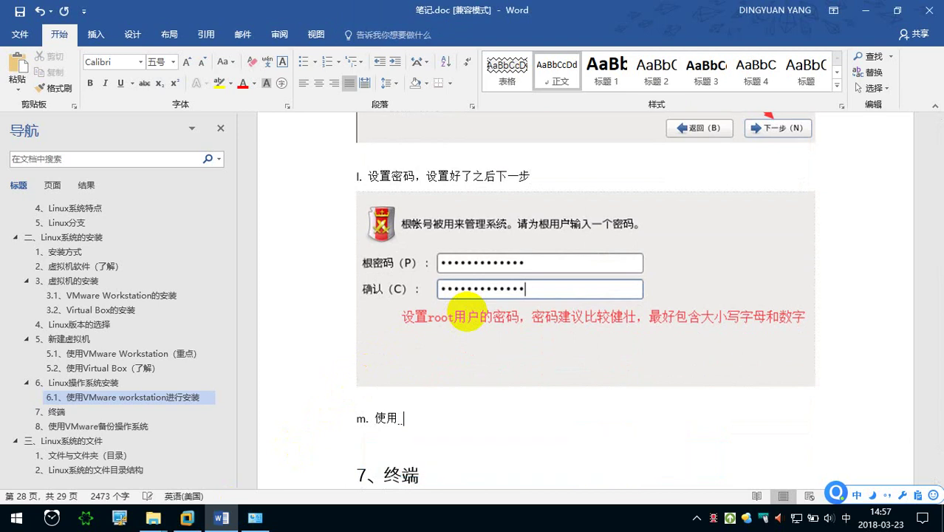
text( kongjian la)
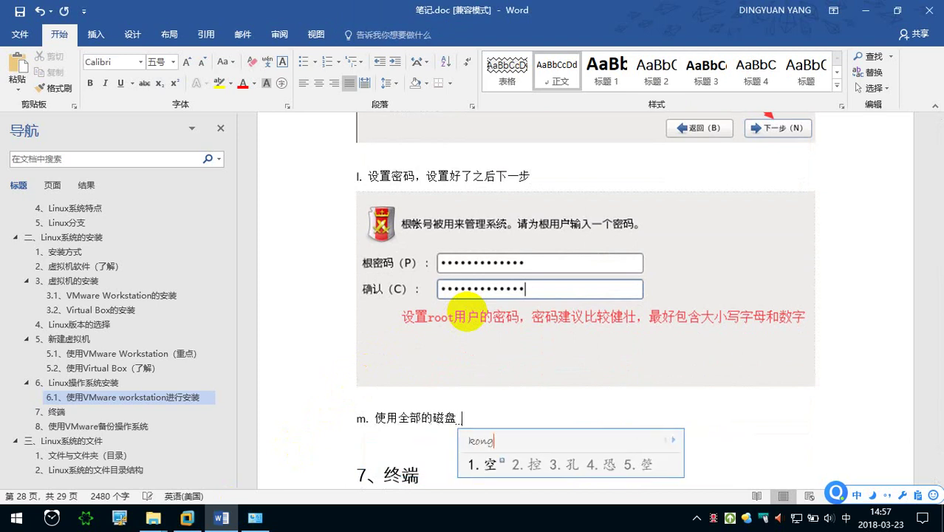
text(i azh)
key(BackSpace)
key(BackSpace)
text(nzhuang ln)
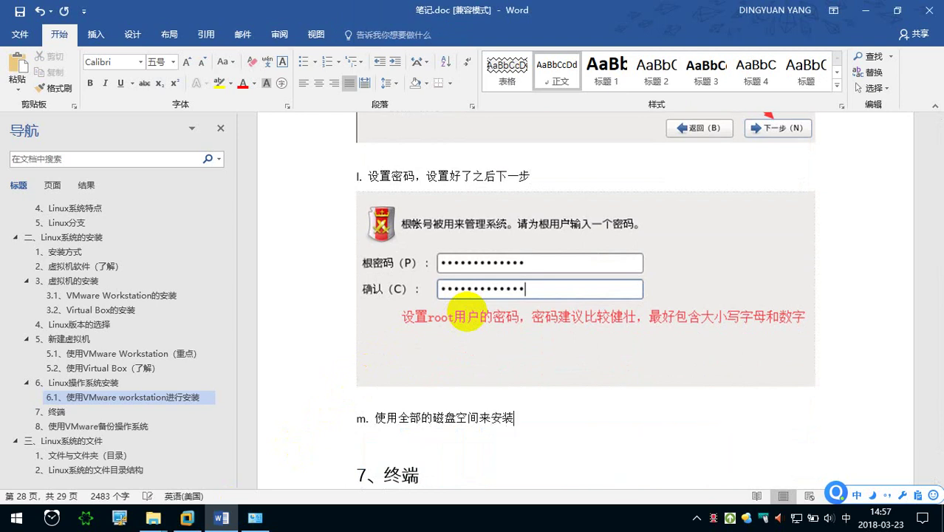
text(ixu)
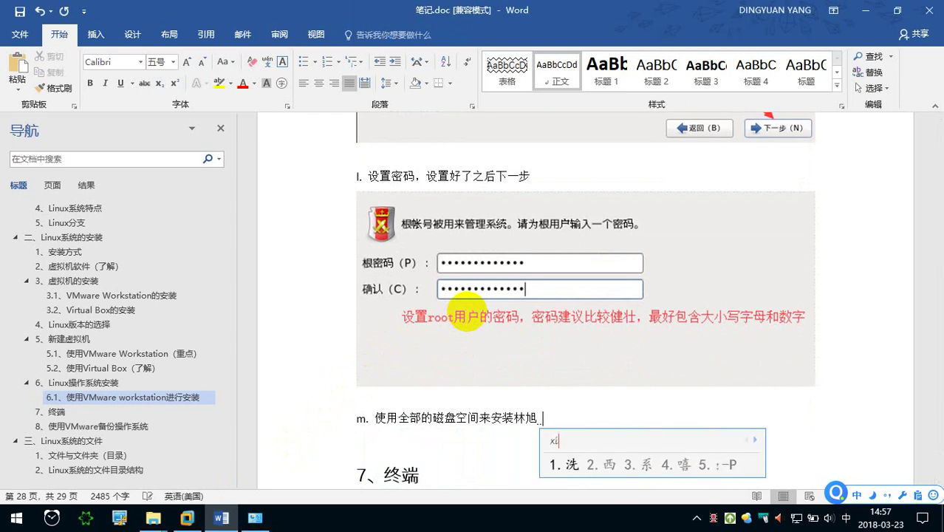
key(BackSpace)
key(BackSpace)
text(linux xit)
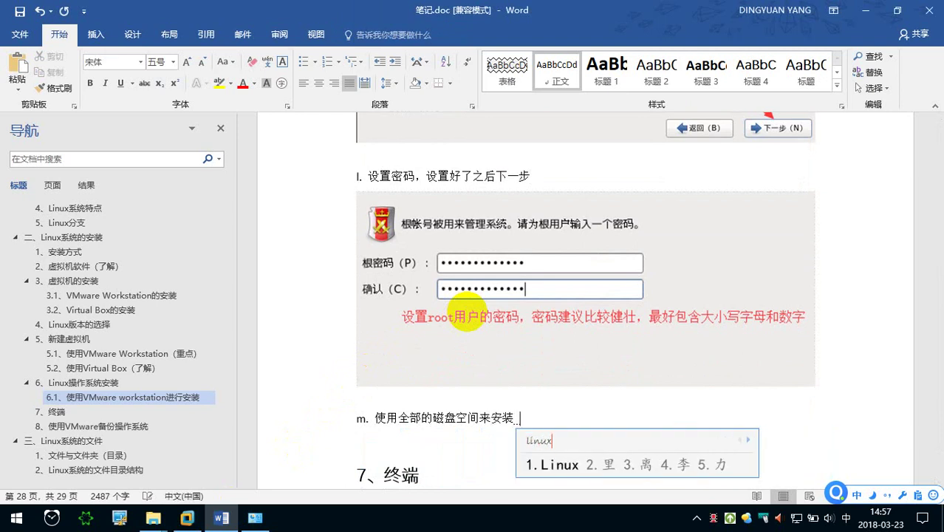
key(space)
Paste the install-type screenshot under it, append '，点击下一步' to the note, and return to the VM.
key(Return)
key(ctrl+v)
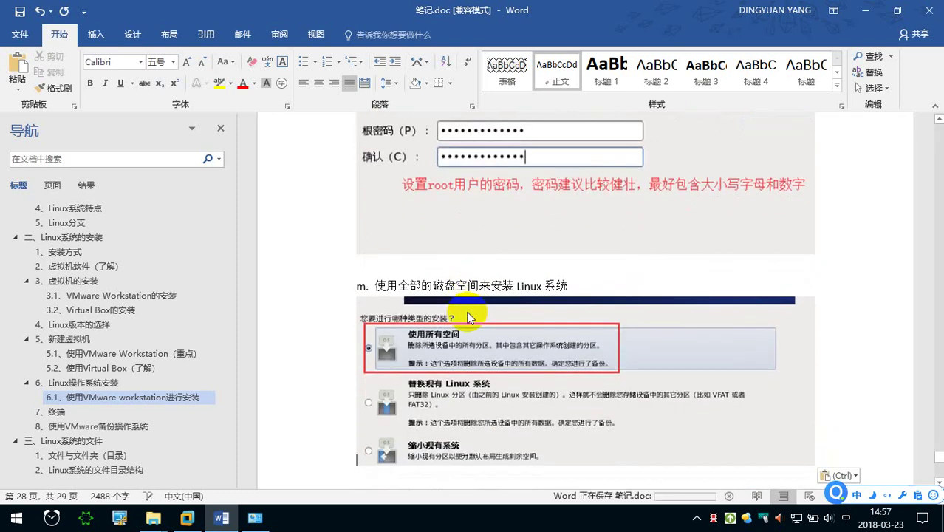
click(581, 209)
text(,di)
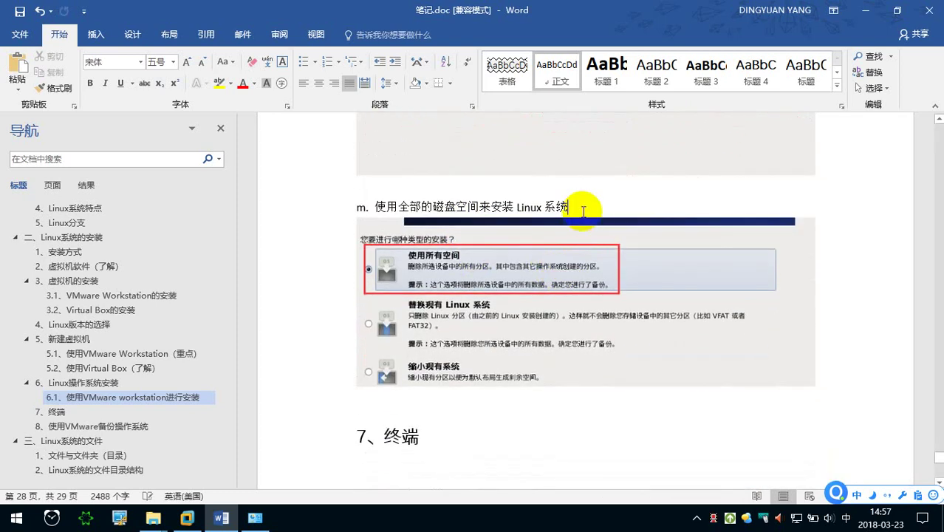
text(anji xiayibu)
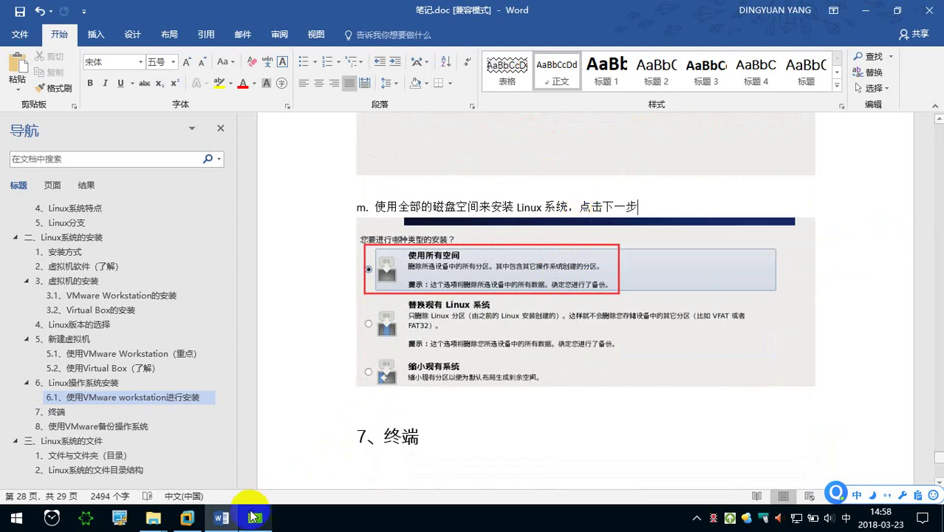
click(189, 517)
Continue with all disk space used to bring up the write-storage-to-disk confirmation.
click(669, 343)
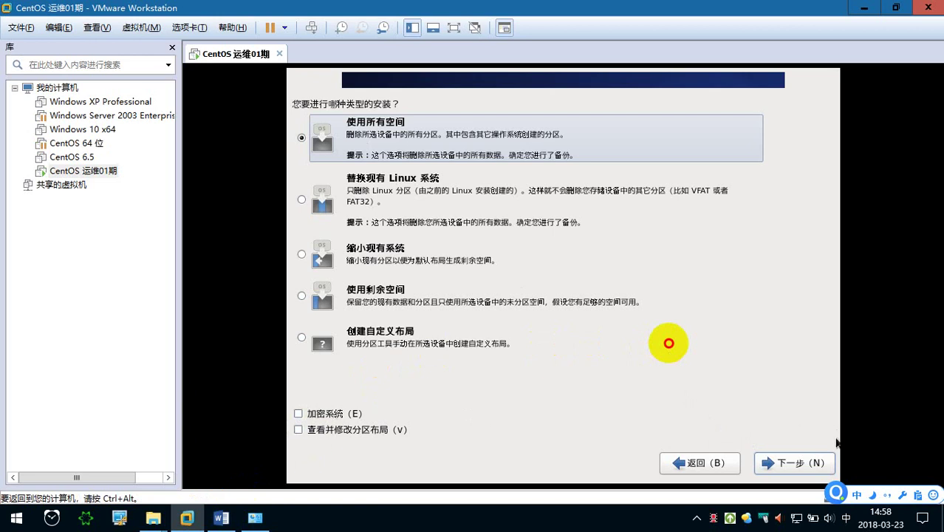
click(795, 463)
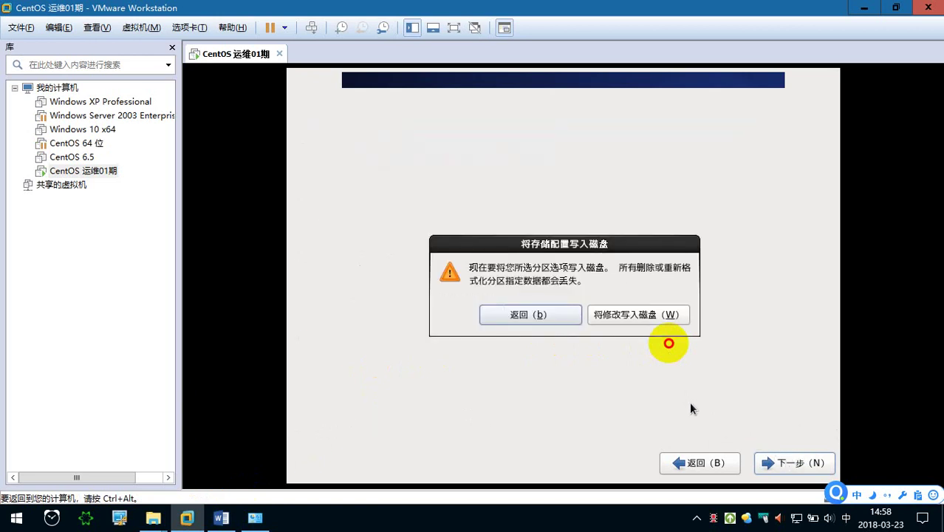
key(ctrl+alt)
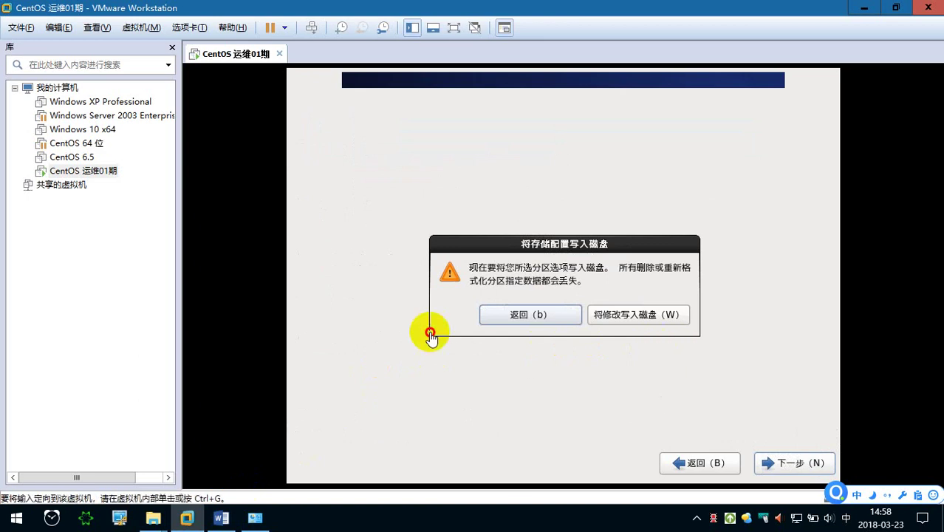
key(ctrl+alt+a)
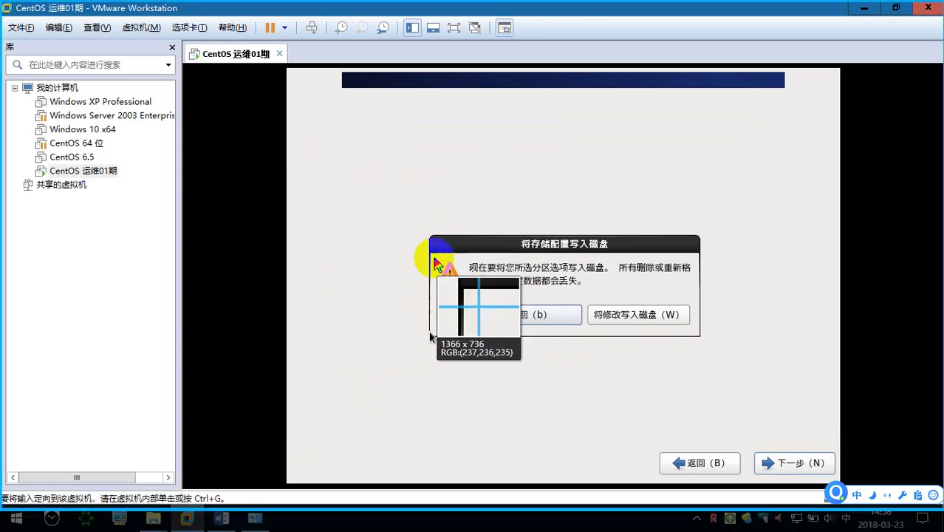
Abandon the first capture attempt and move the confirmation dialog down and right.
drag(437, 244, 490, 280)
drag(685, 390, 766, 417)
double_click(629, 342)
click(606, 246)
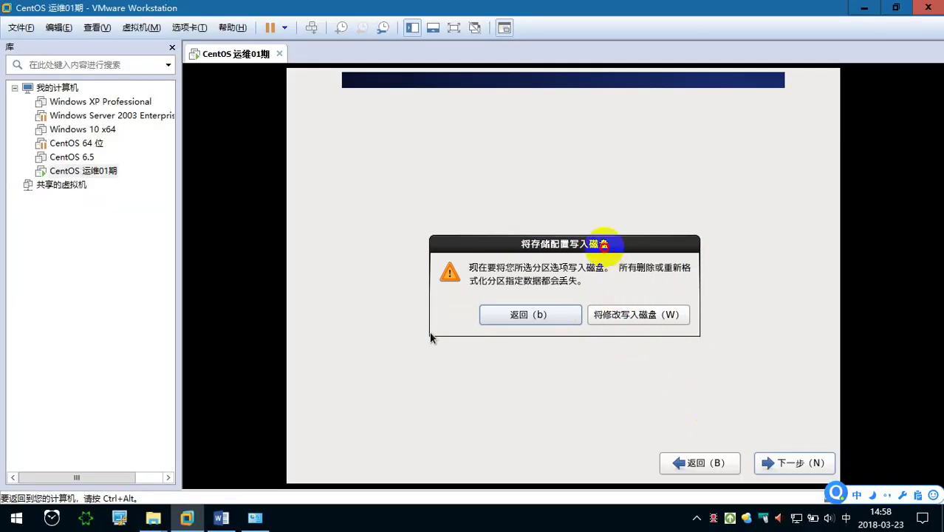
drag(502, 248, 568, 323)
Capture the dialog and its buttons with a red arrow to 将修改写入磁盘, then switch to Word.
key(ctrl+alt+a)
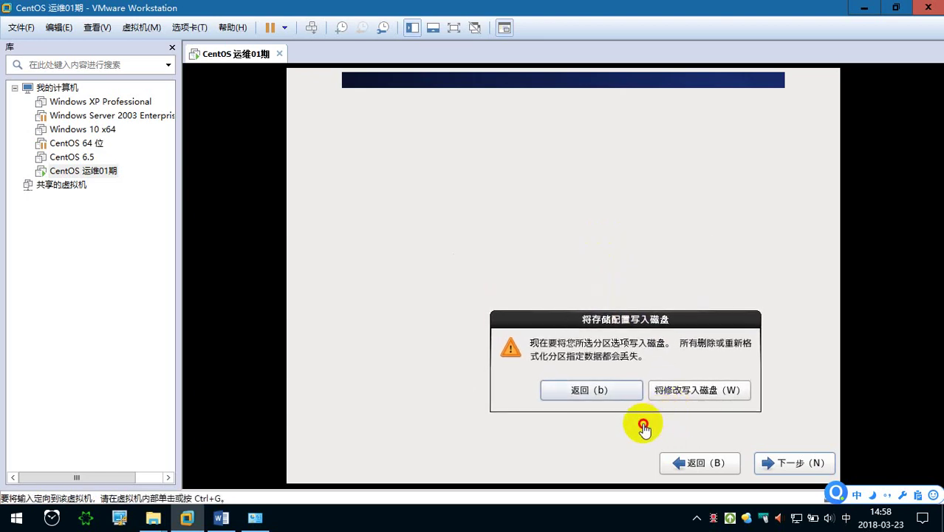
drag(486, 308, 836, 477)
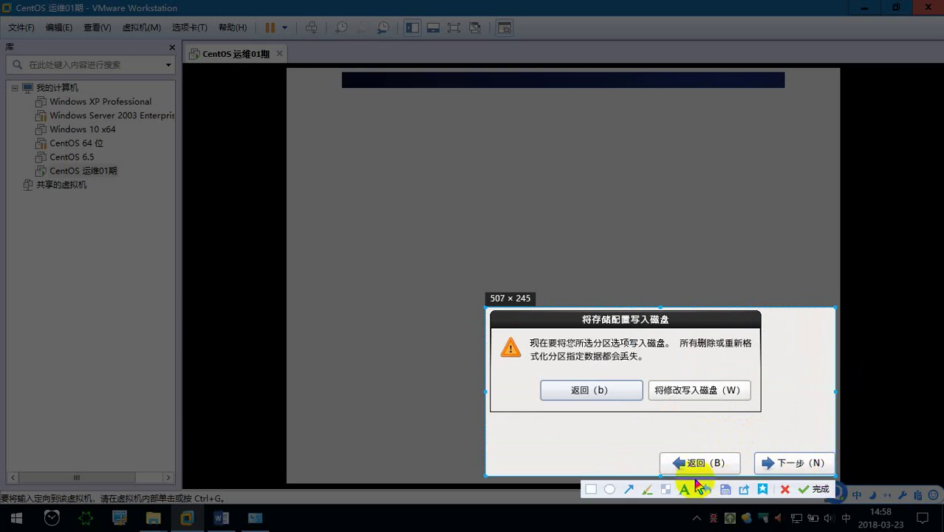
click(628, 489)
drag(722, 343, 698, 381)
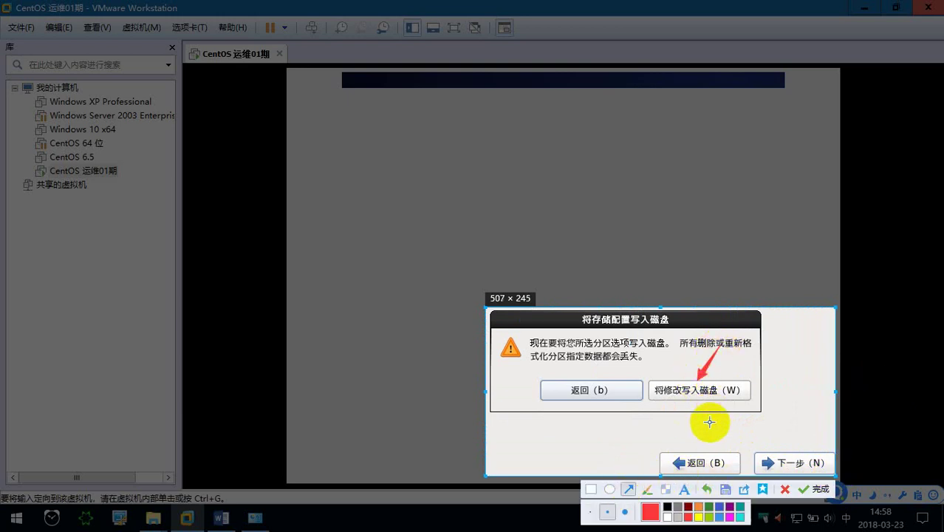
click(813, 489)
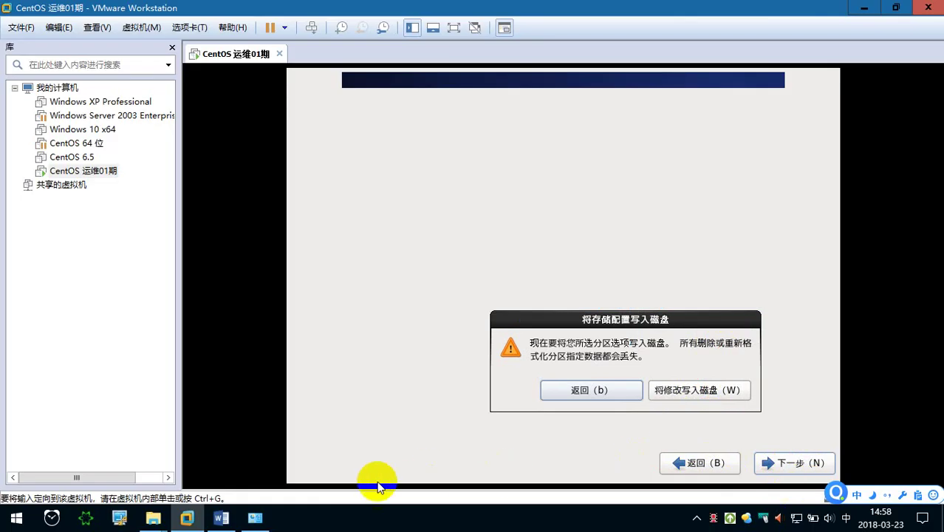
click(223, 519)
Paste the arrow-marked write-to-disk screenshot under step m, add a new line, and return to the VM.
scroll(415, 390, down, 1)
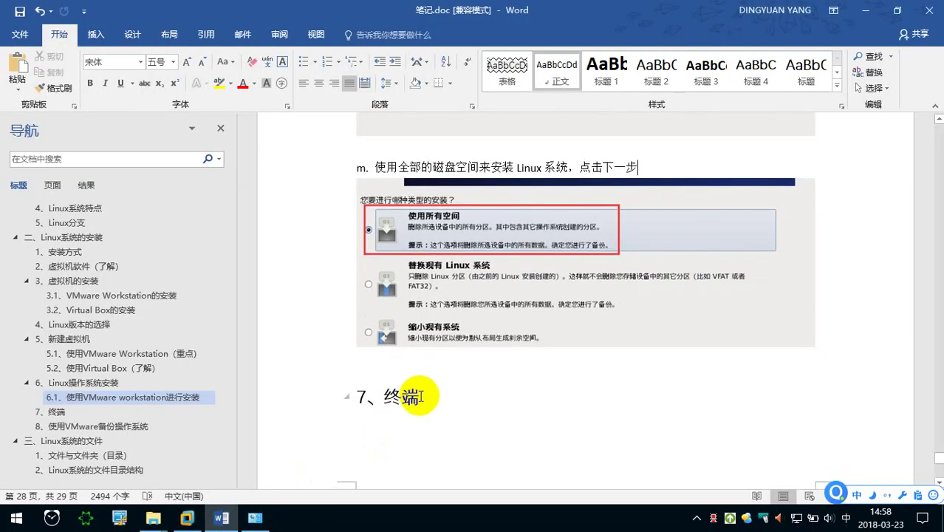
click(417, 396)
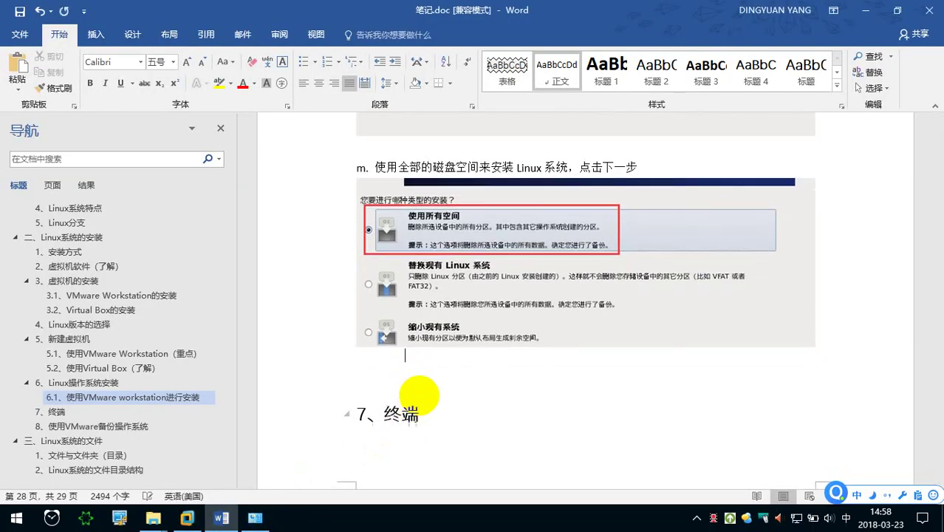
key(ctrl+v)
scroll(461, 369, down, 1)
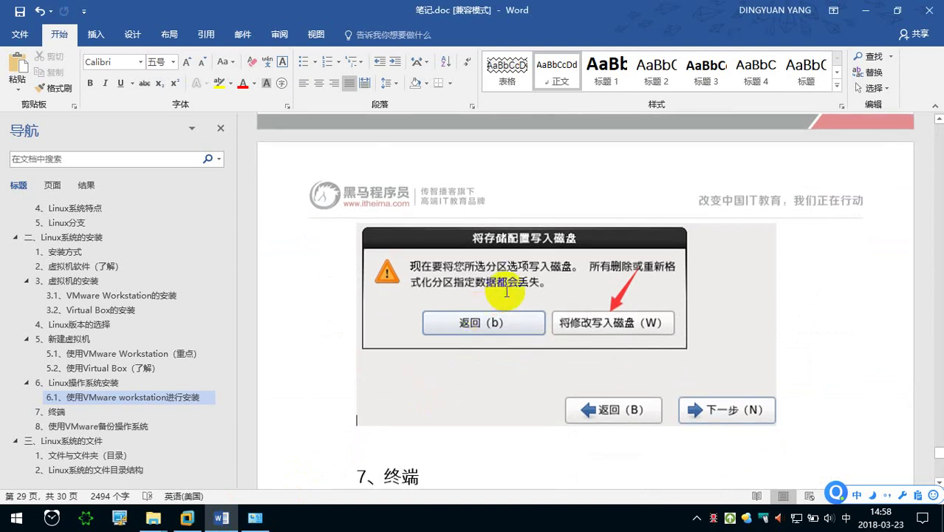
key(End)
key(Return)
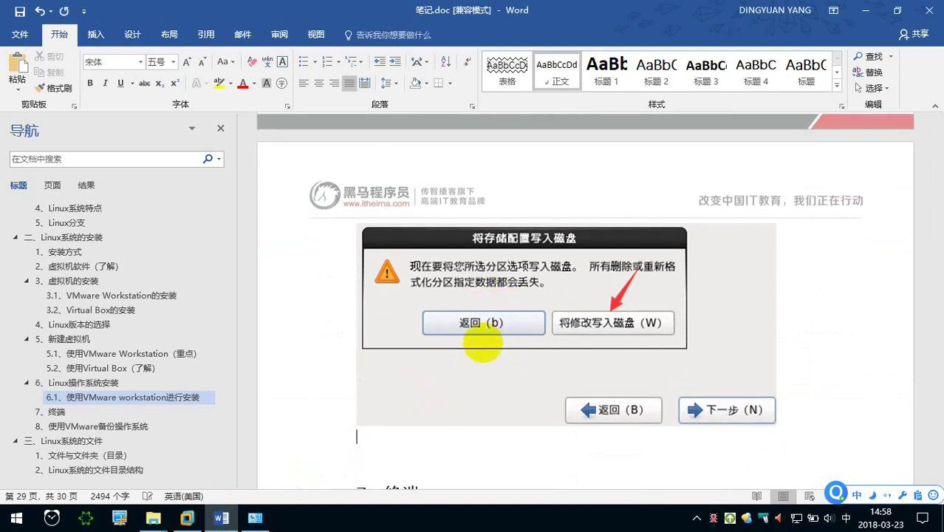
scroll(328, 399, up, 4)
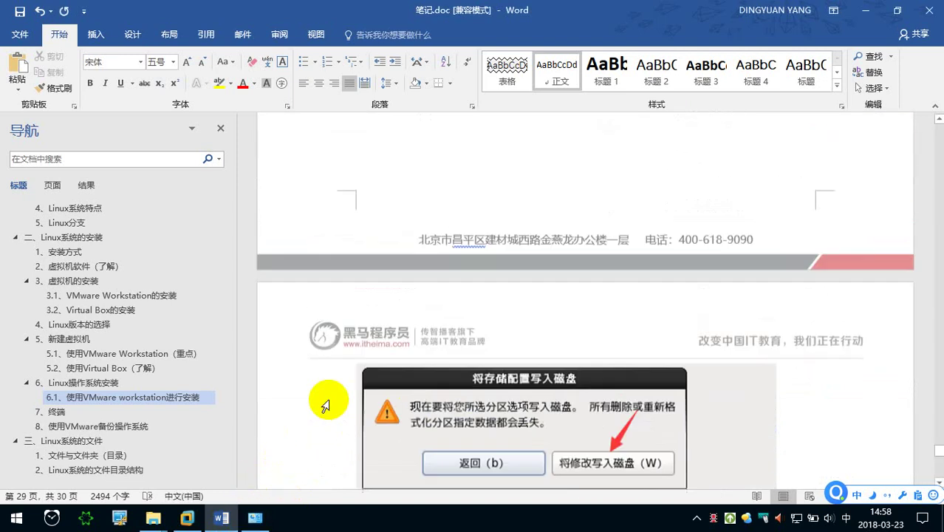
click(188, 518)
click(517, 294)
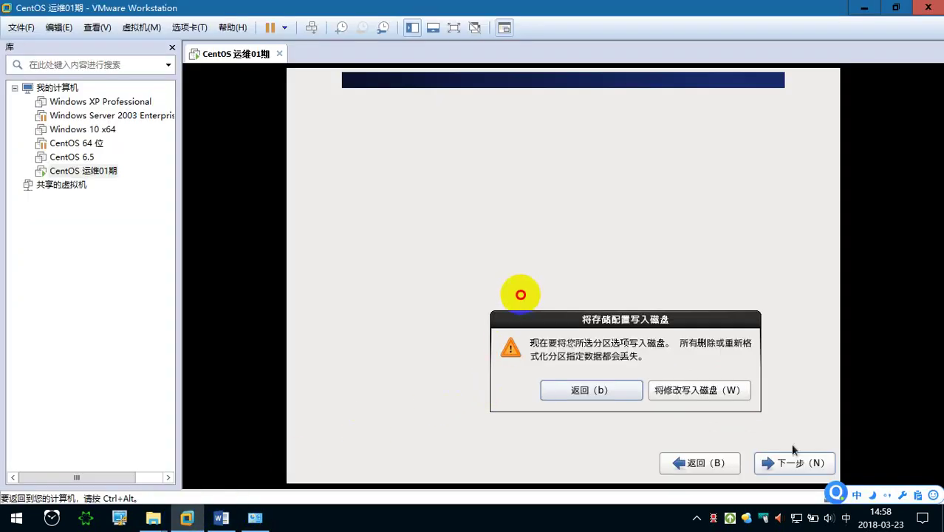
Click 将修改写入磁盘 to write the partition changes and reach software selection.
click(721, 399)
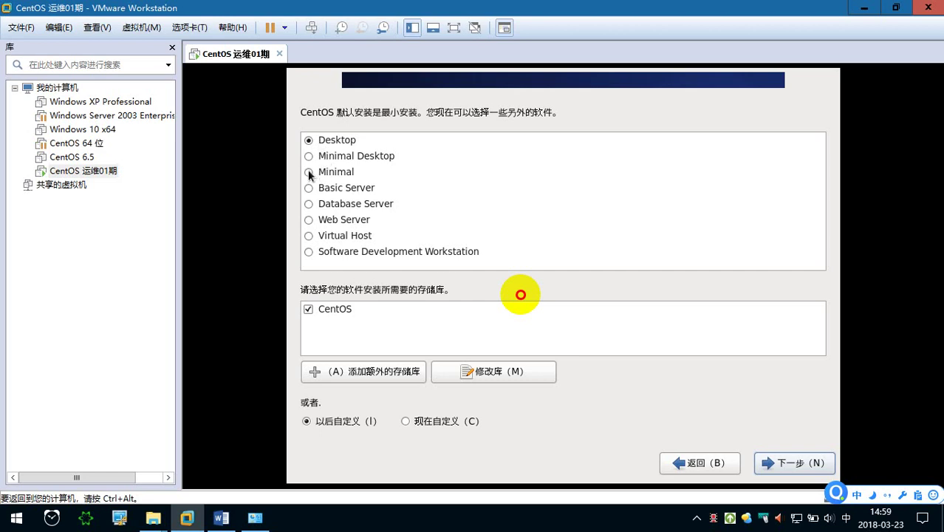
Try the Minimal, Minimal Desktop, Basic Server, Database Server, Web Server and Virtual Host install types.
click(308, 173)
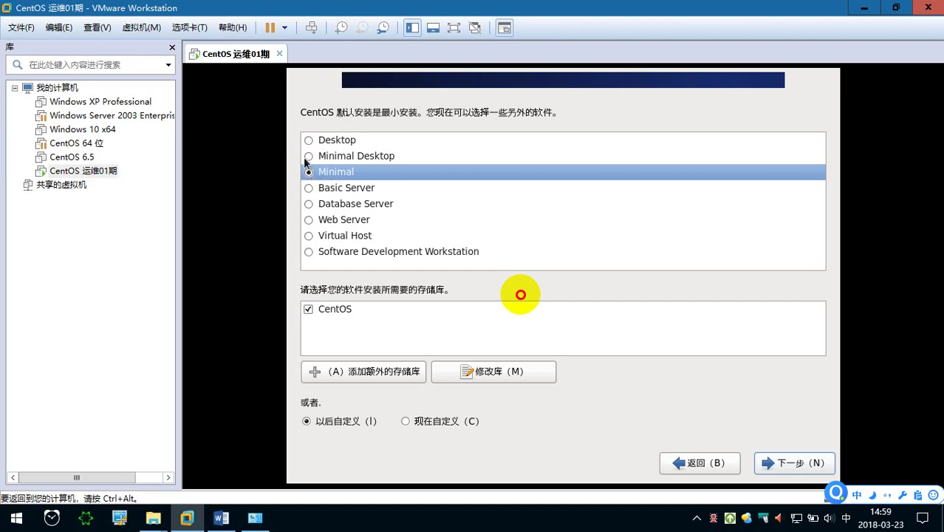
click(309, 156)
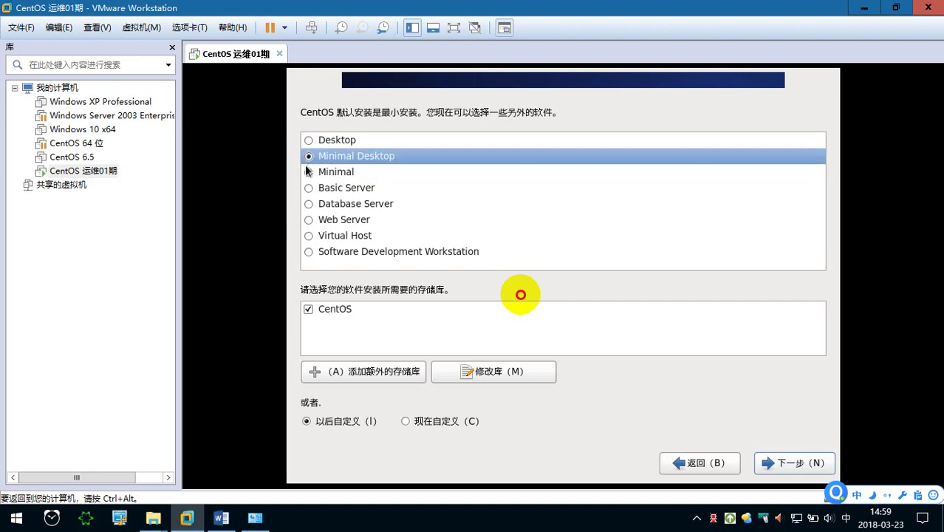
click(309, 172)
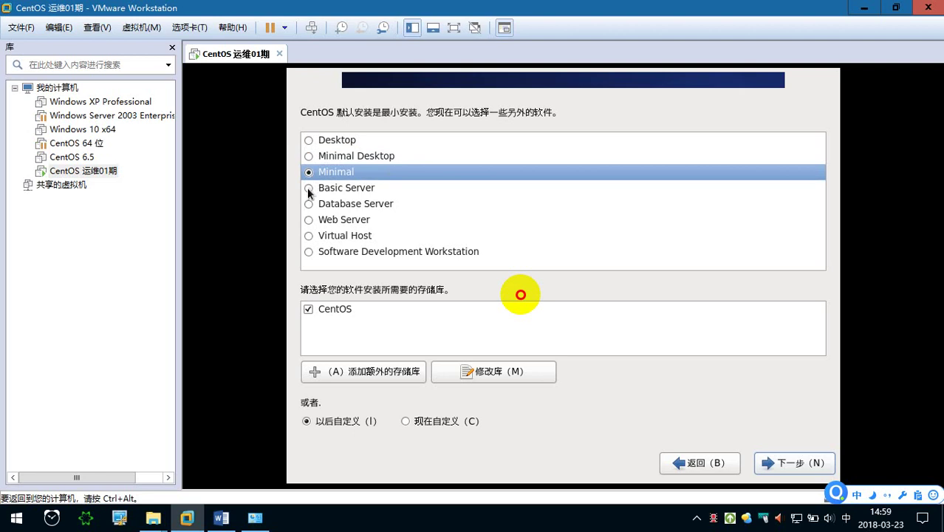
click(309, 189)
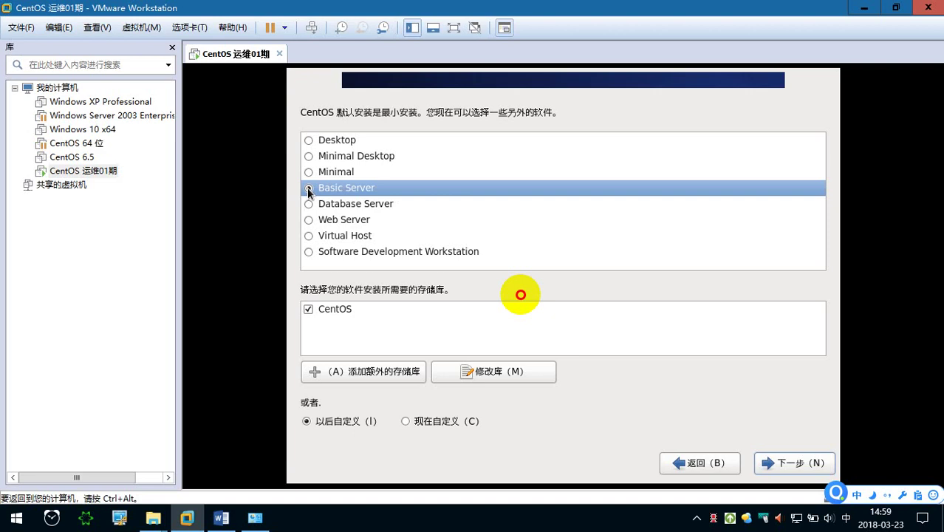
click(309, 205)
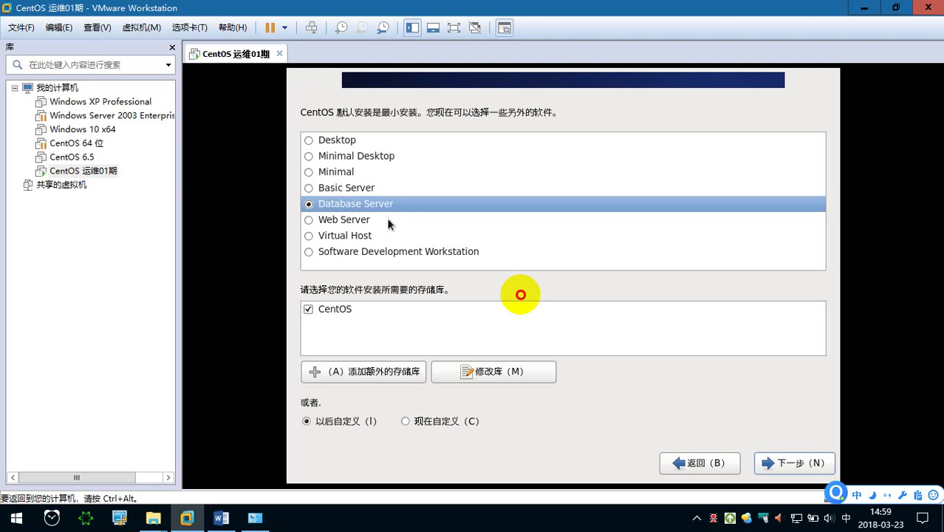
click(369, 219)
click(310, 220)
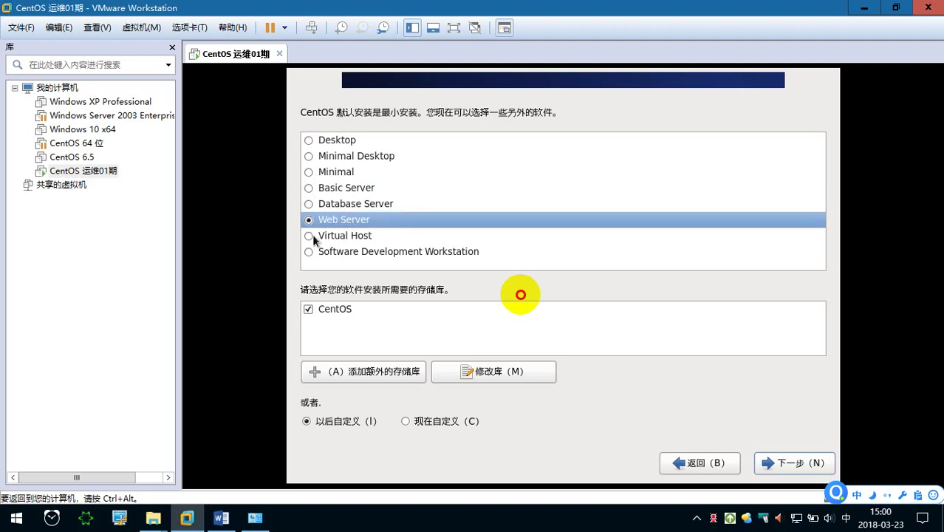
click(309, 235)
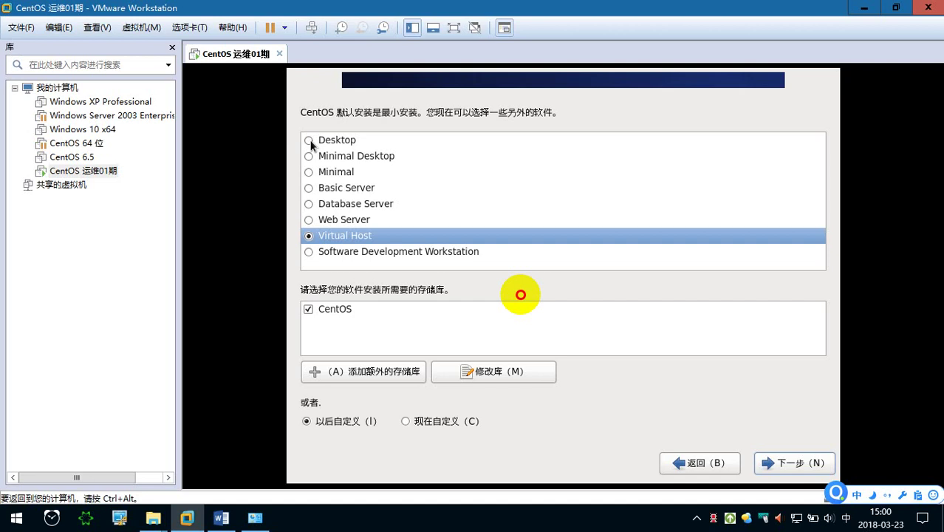
Settle on the Desktop install type and choose 现在自定义 to customize packages now.
click(309, 141)
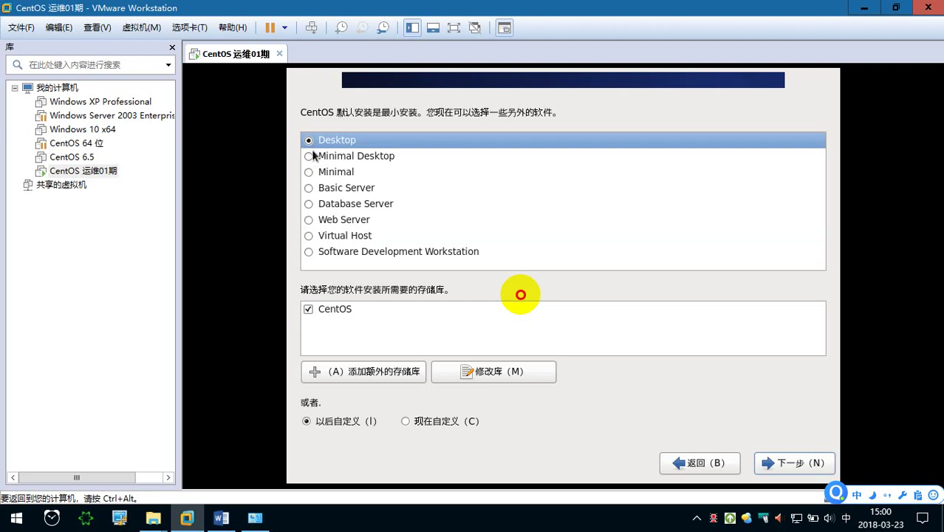
click(307, 170)
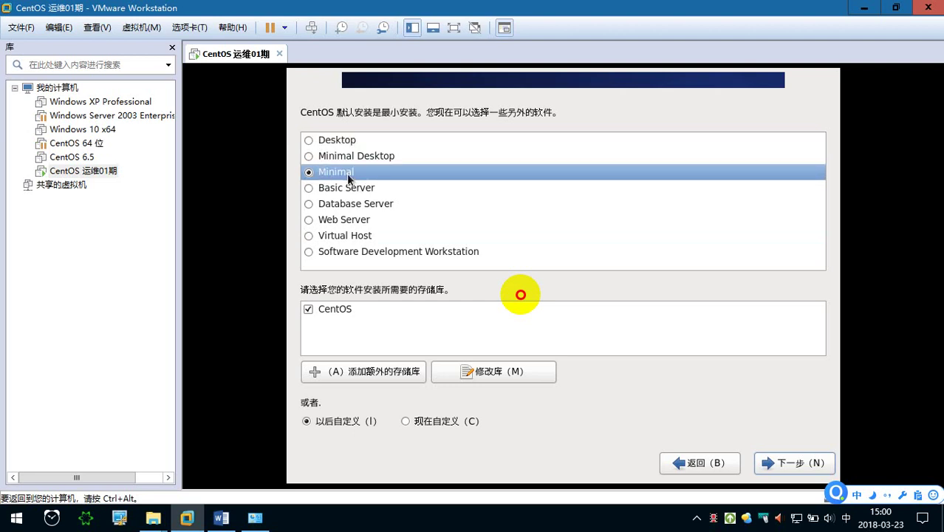
click(310, 142)
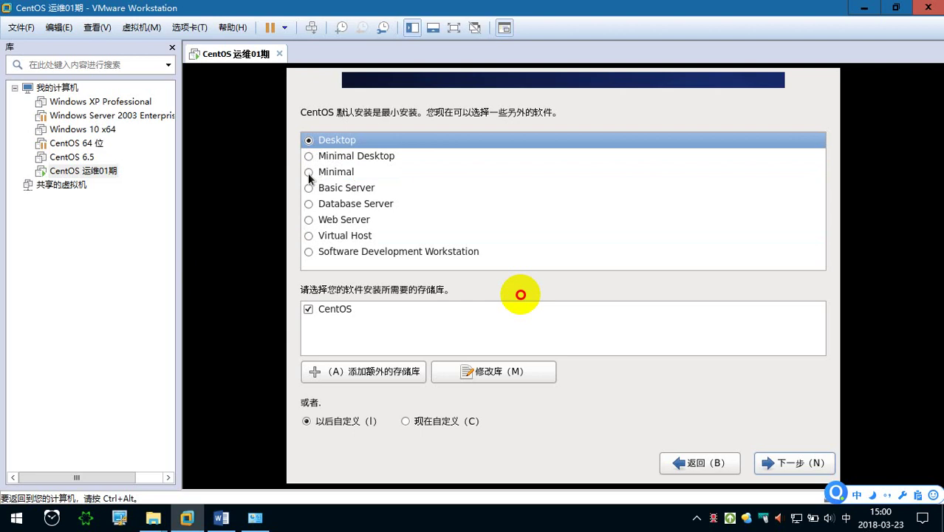
click(309, 174)
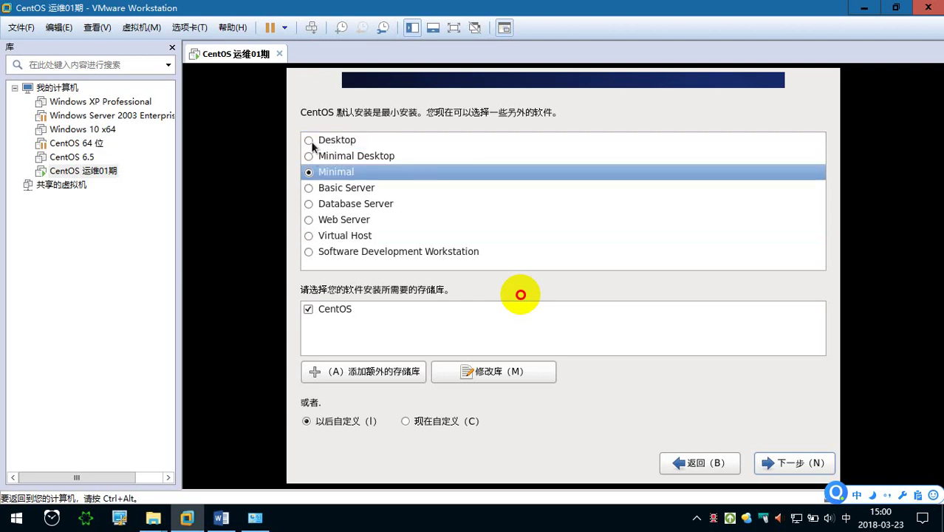
click(310, 141)
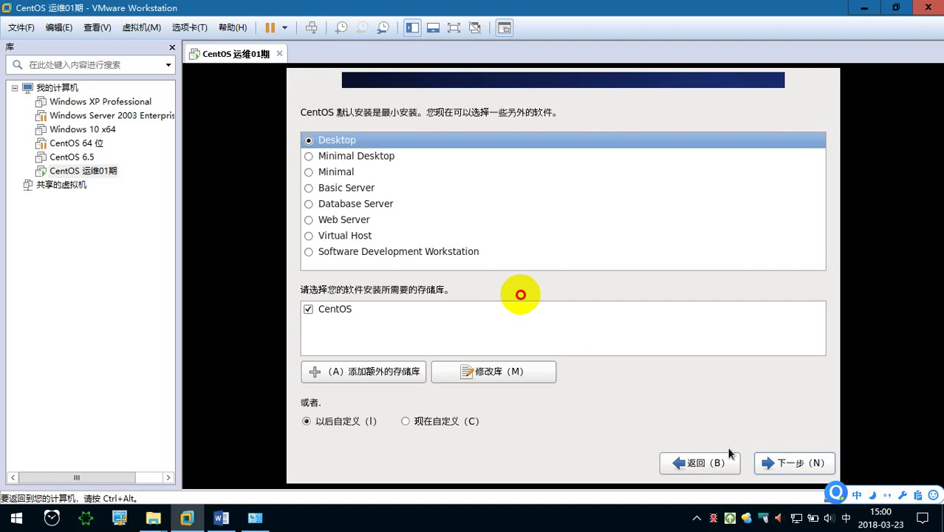
click(425, 420)
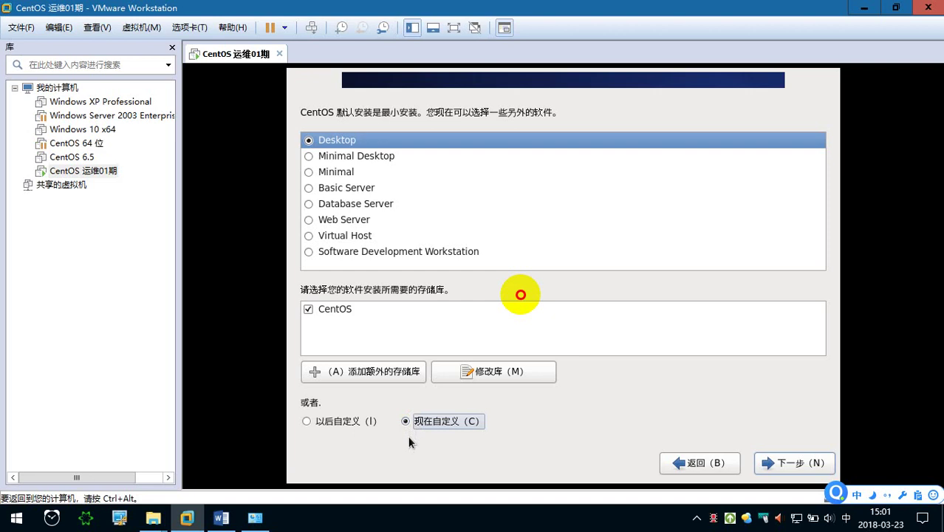
Capture the intro text and Desktop option with a red arrow pointing at Desktop.
click(411, 442)
key(ctrl+alt+a)
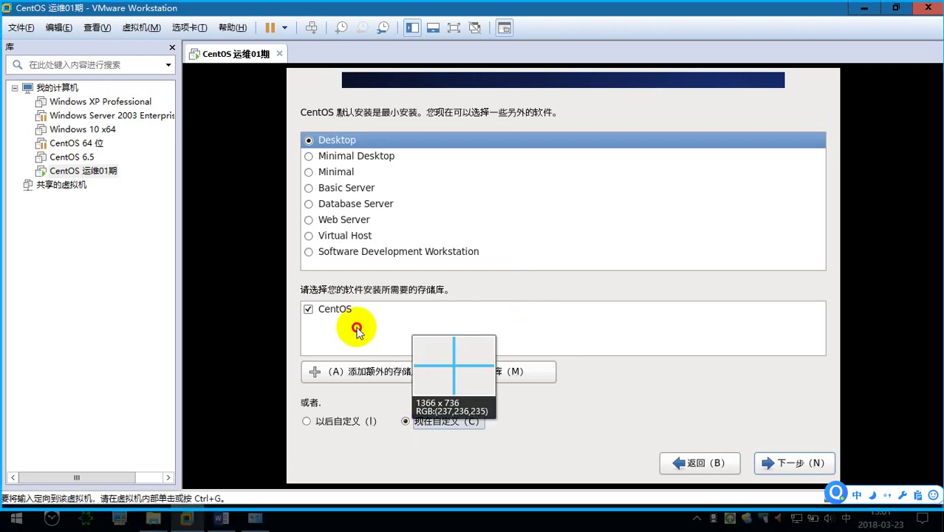
mouse_move(289, 94)
mouse_down()
mouse_move(340, 115)
mouse_move(657, 172)
mouse_up()
click(450, 185)
drag(398, 124, 356, 141)
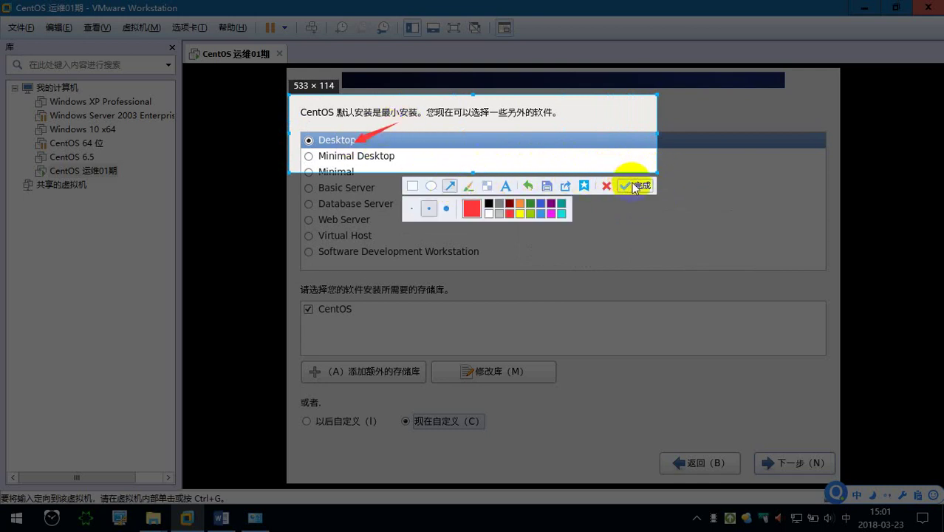
Add the text label 安装桌面版Linux beside the arrow and bring up the Word notes.
click(507, 186)
click(400, 121)
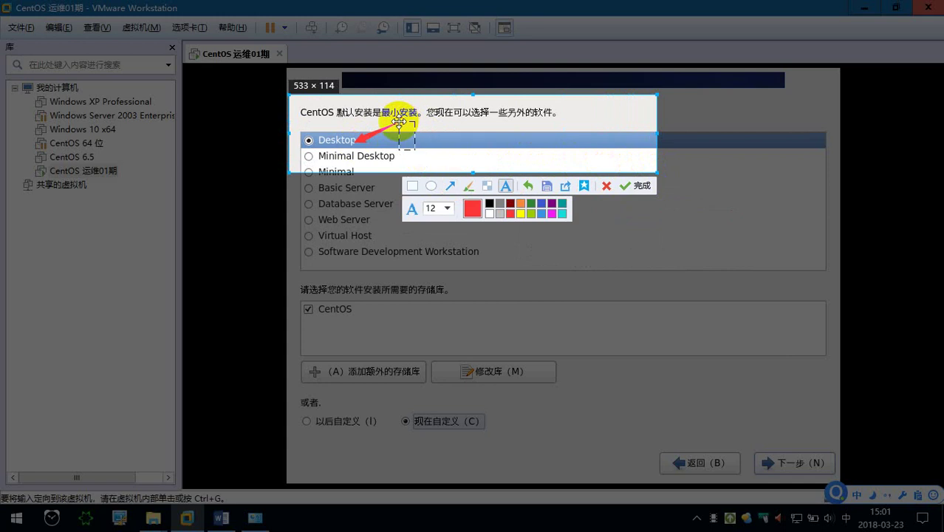
text(安装)
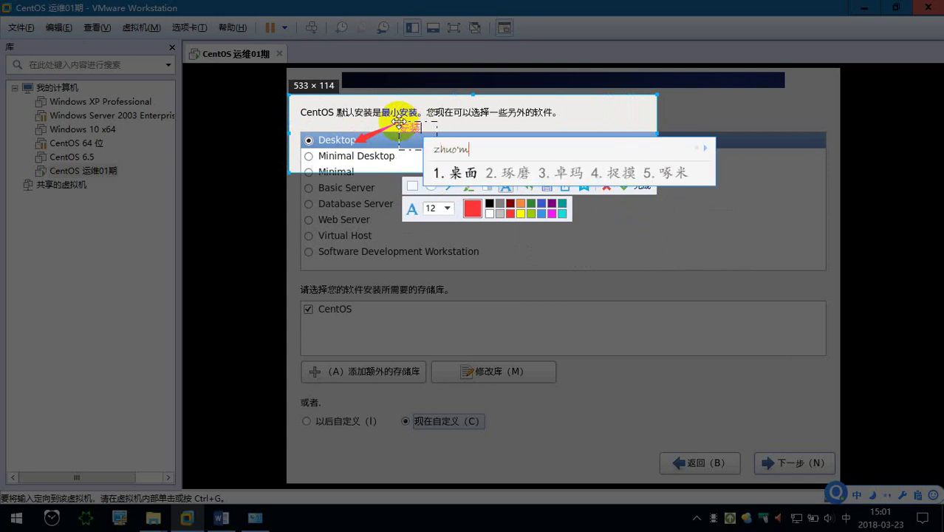
text(桌面版)
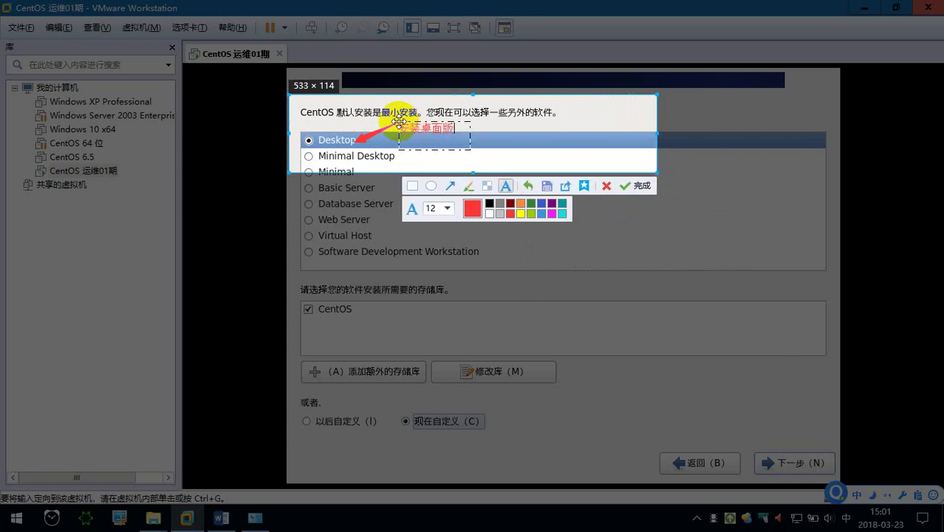
text(Linux)
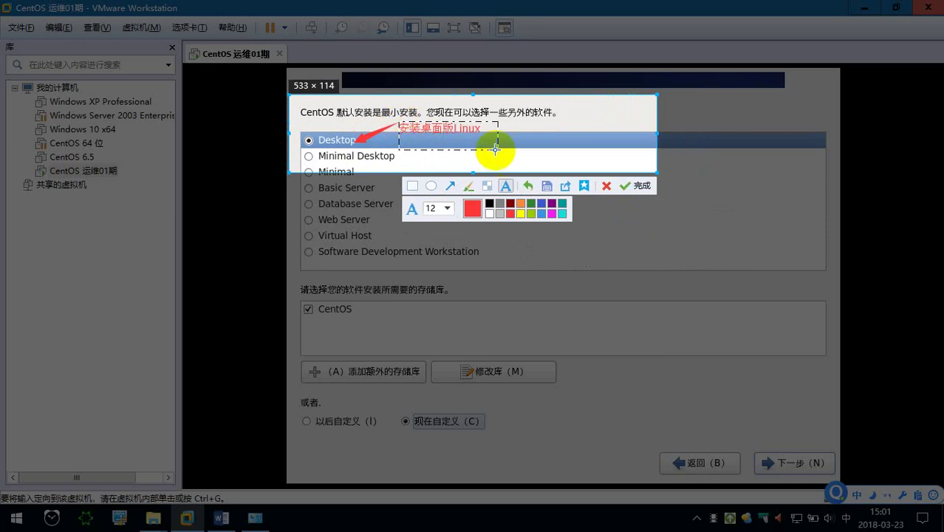
click(221, 517)
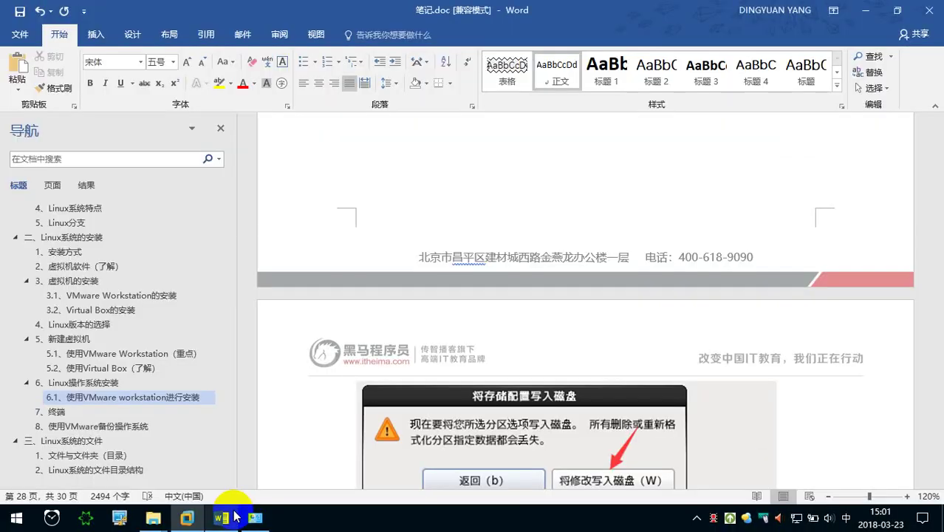
Type the heading 'n. 选择安装的 Linux 类型' in the Word notes, then go back to the VM.
scroll(333, 379, down, 5)
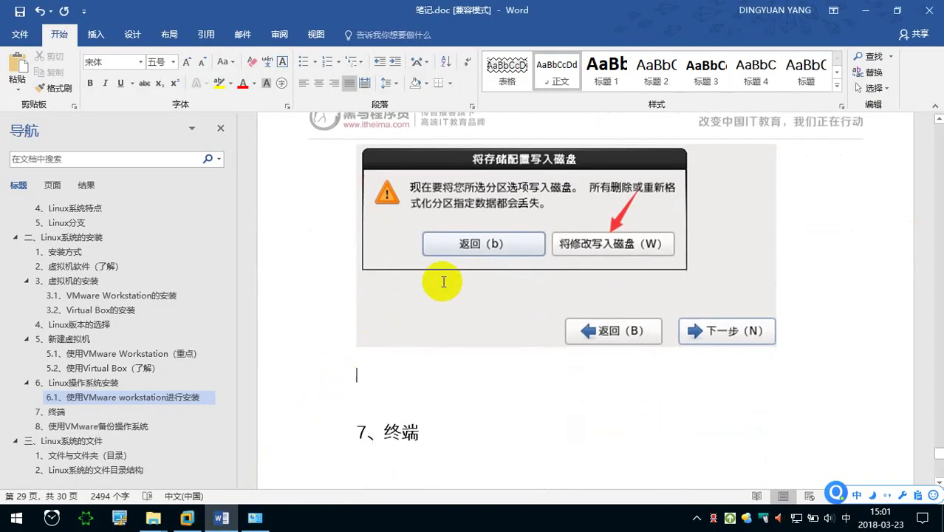
scroll(444, 282, up, 3)
scroll(444, 283, down, 2)
key(shift)
text(n. )
text(xuanze anzhuang de li)
text(nux)
key(space)
text(leixing)
key(space)
scroll(444, 282, down, 2)
scroll(444, 282, down, 3)
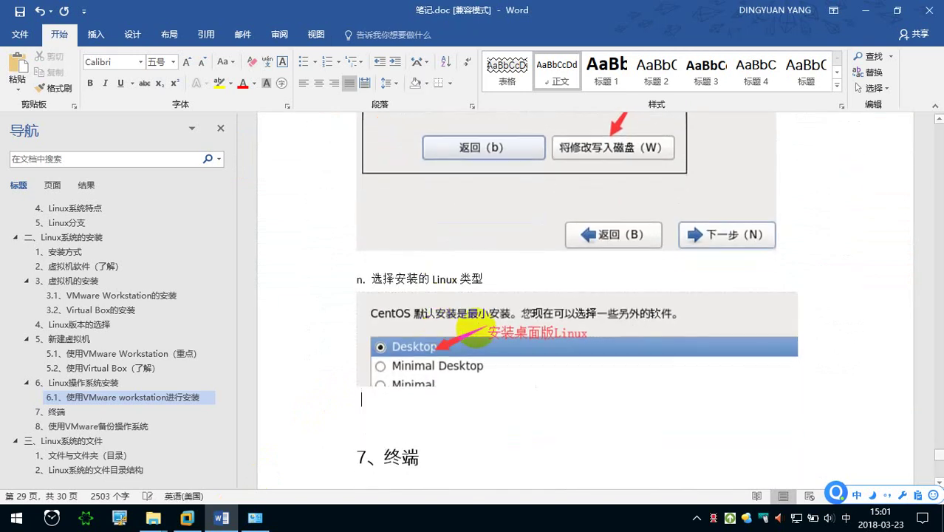
click(187, 518)
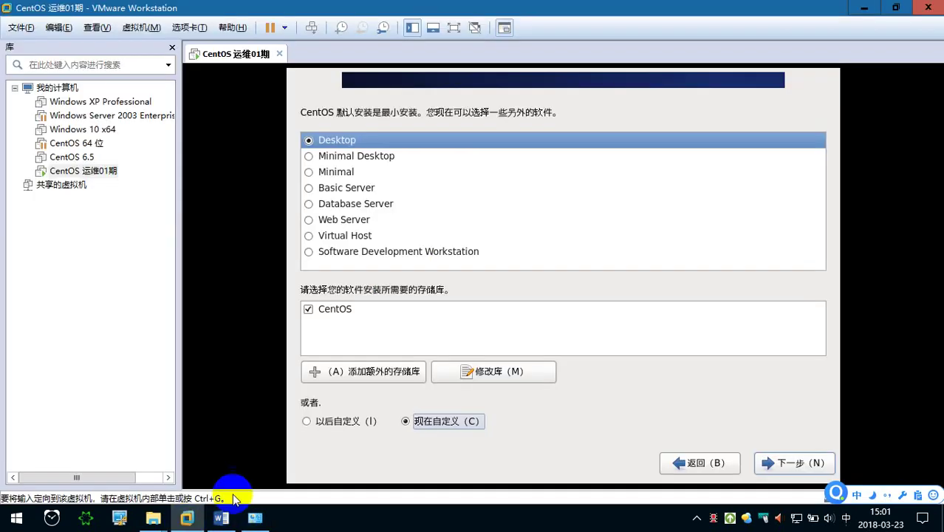
Capture a screenshot of the installer's customize-now choice and bottom area.
click(607, 405)
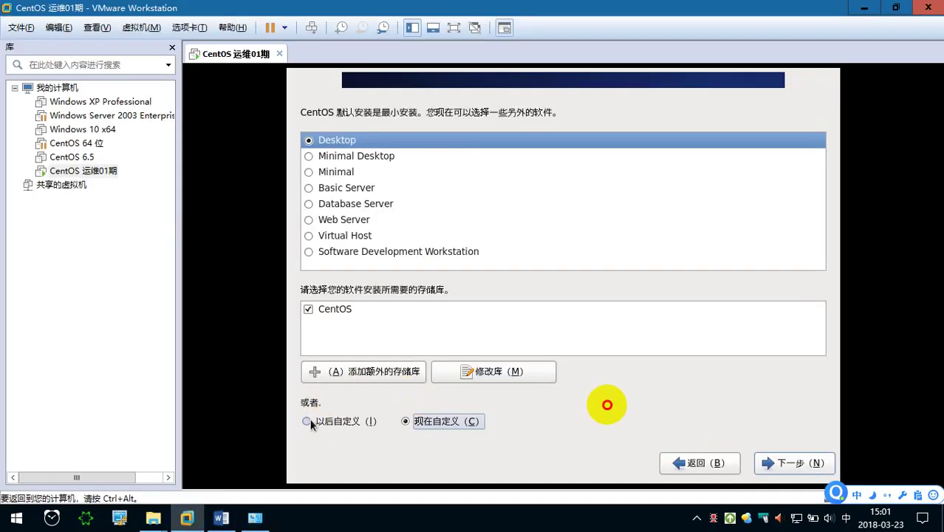
key(ctrl+alt+a)
drag(289, 388, 834, 482)
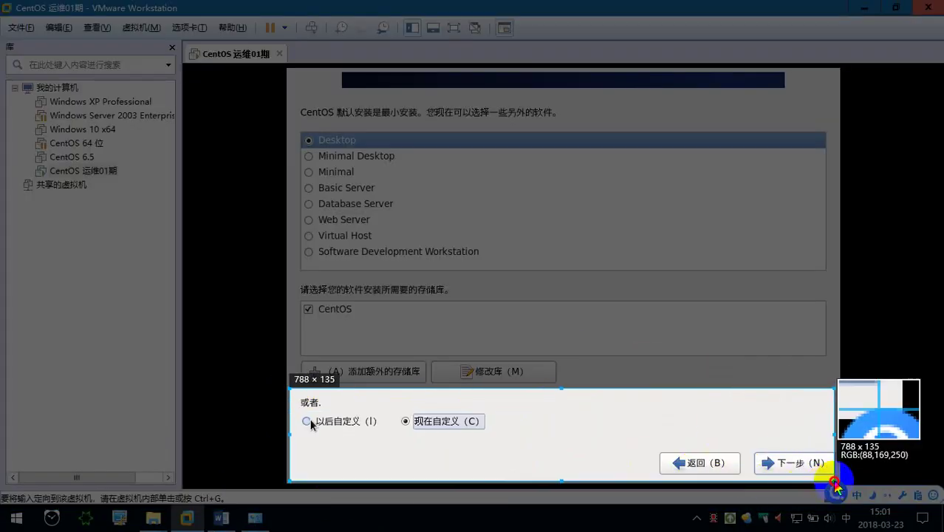
Add the note '同时需要安装一些后期需要用到的软件包' beside the customize-now choice.
click(681, 493)
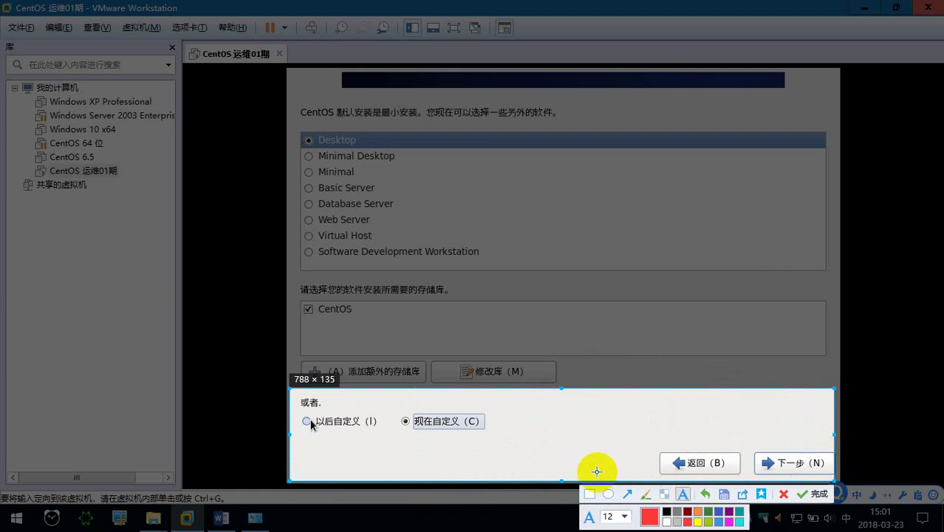
click(496, 410)
text(tongshi)
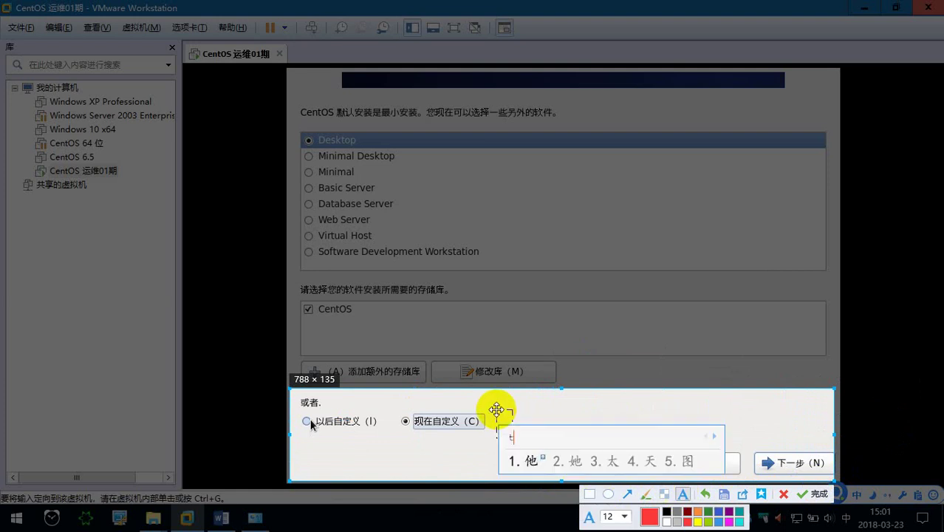
key(space)
text(xuyao)
key(space)
text(anzhuang)
key(space)
text(yixie)
key(space)
text(hou)
key(space)
text(qi)
key(space)
text(xuyao)
key(space)
text(yongdao)
key(space)
text(de)
key(space)
text(ruanjian)
key(space)
text(bao)
key(space)
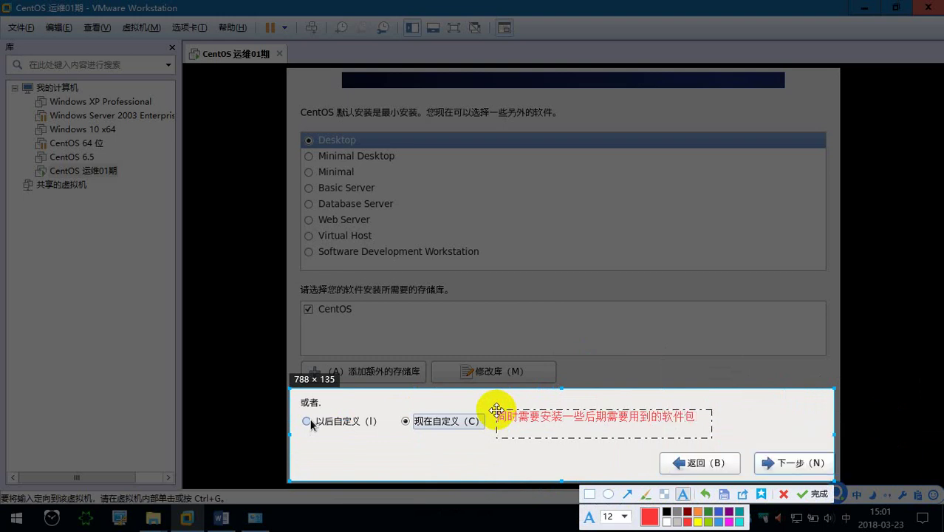
Box the 现在自定义 choice in red and finish the annotated screenshot.
click(590, 494)
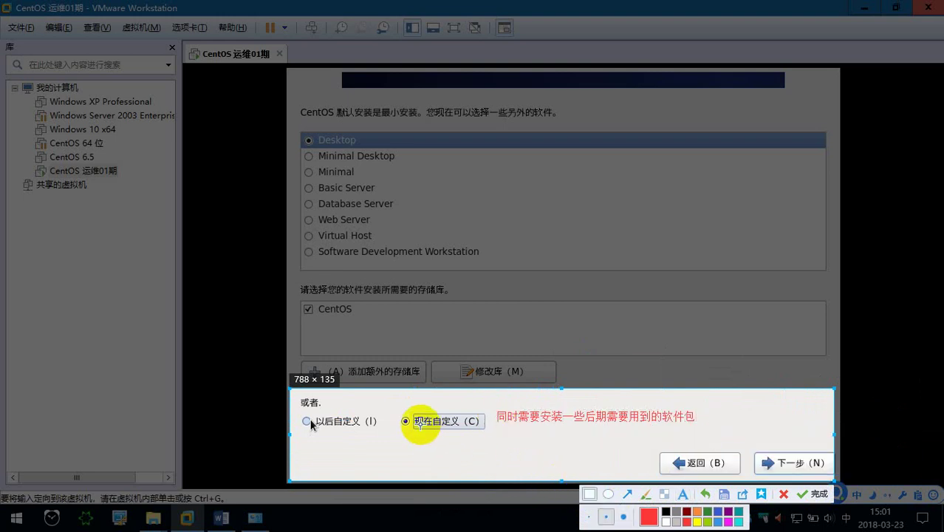
drag(402, 411, 488, 434)
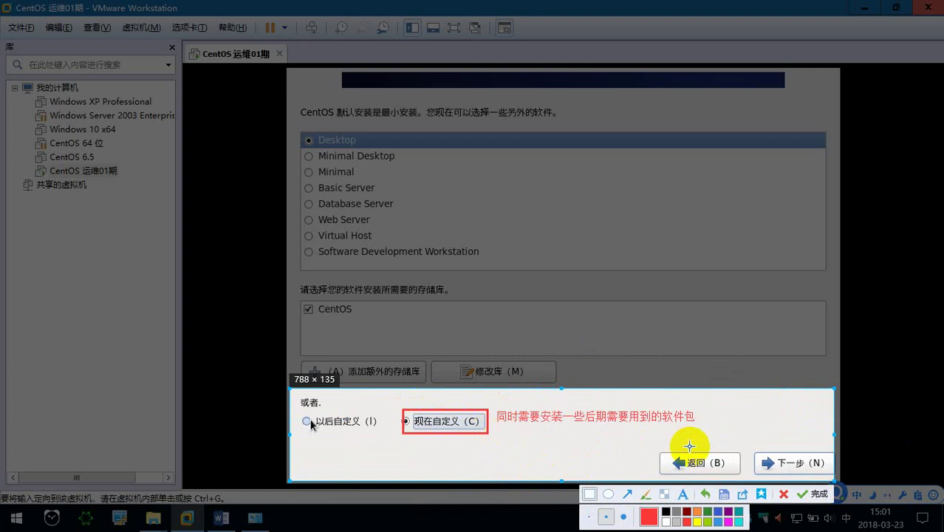
click(627, 494)
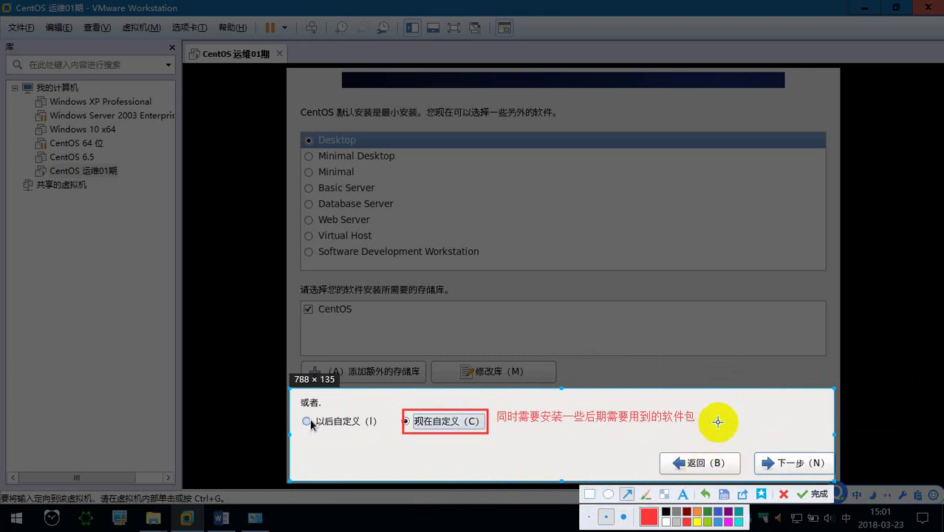
click(811, 493)
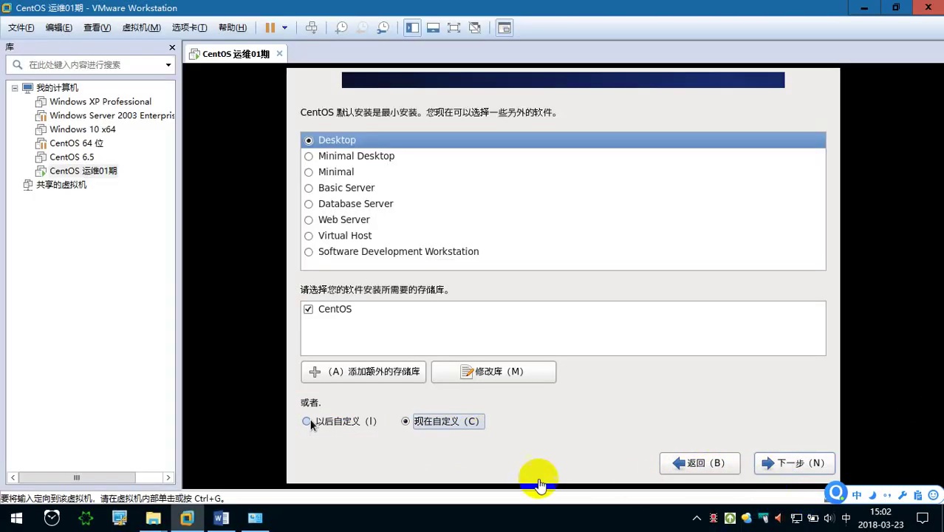
Paste the customize-now screenshot into the Word notes with a blank line after it.
click(221, 517)
key(ctrl+v)
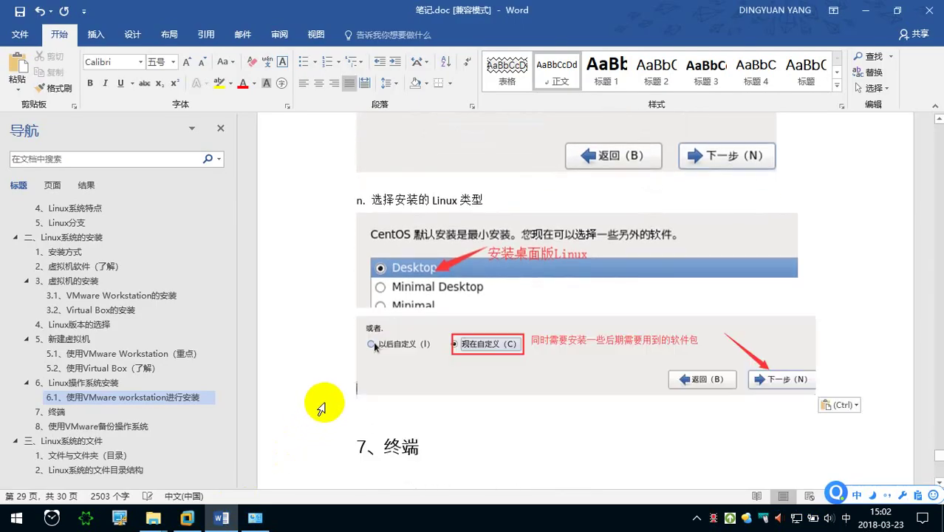
key(Return)
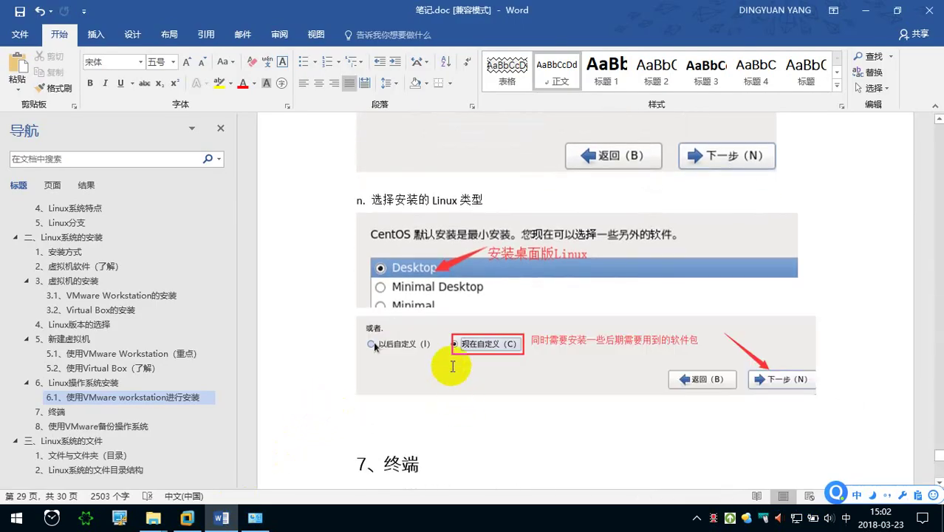
Return to the VM and advance the installer to the package customization page.
click(189, 518)
click(711, 401)
click(812, 463)
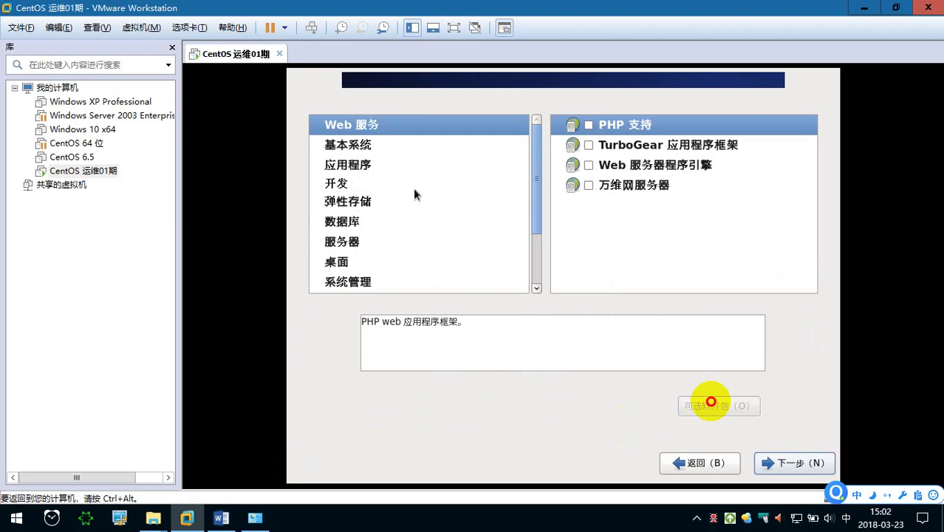
Open the 开发 category and check 开发工具, comparing it with 服务器平台开发.
click(351, 186)
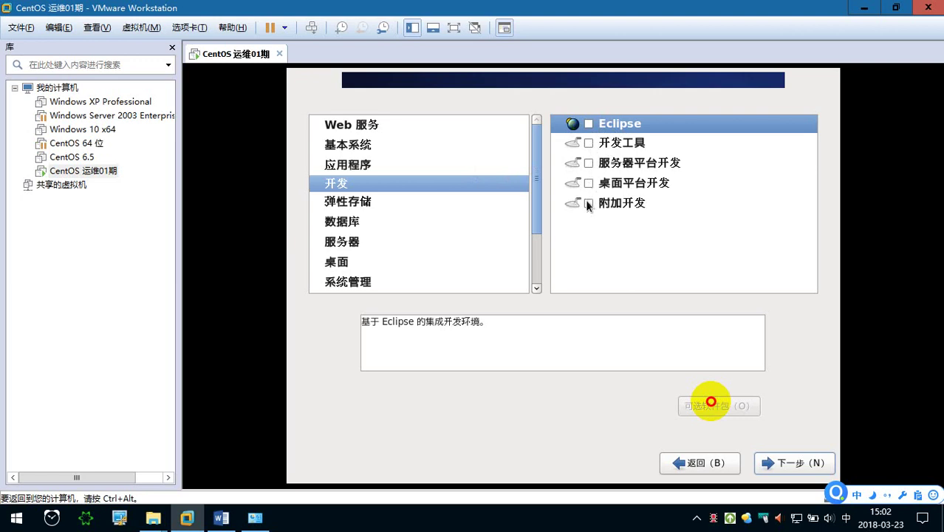
click(610, 149)
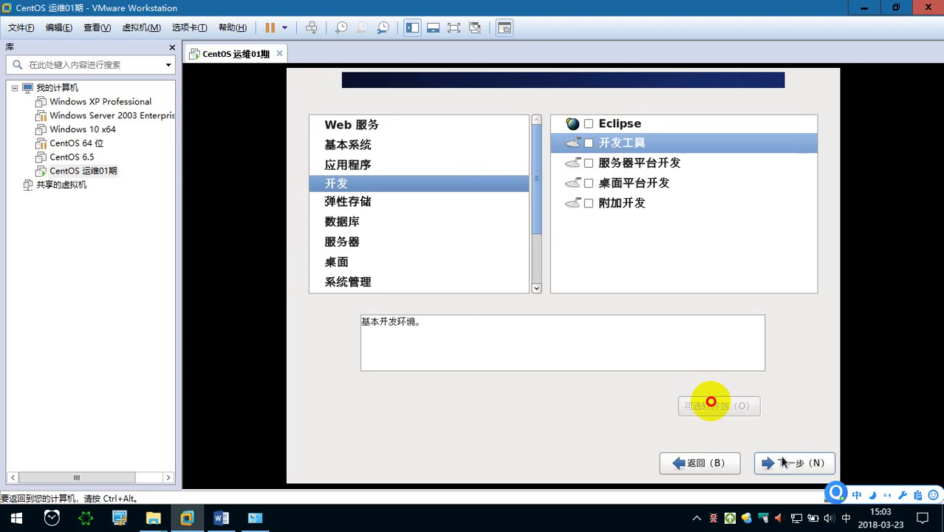
click(655, 167)
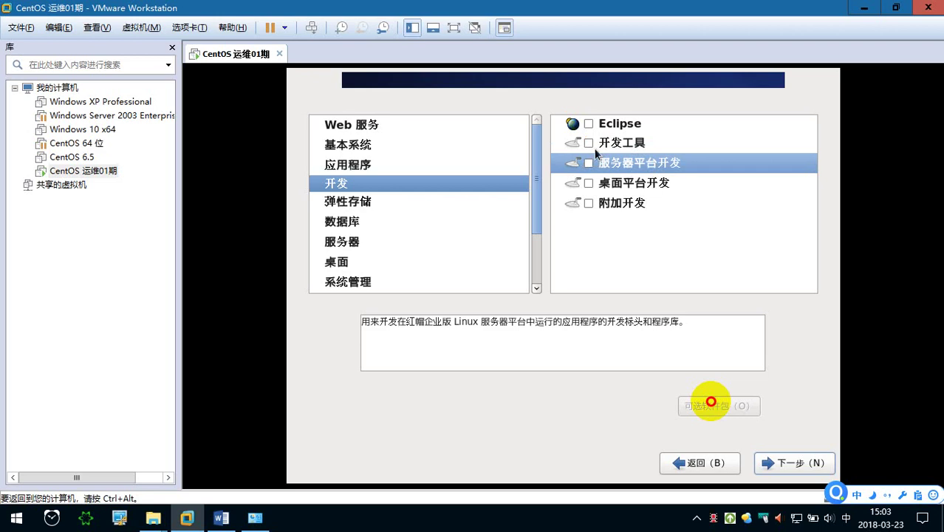
click(589, 143)
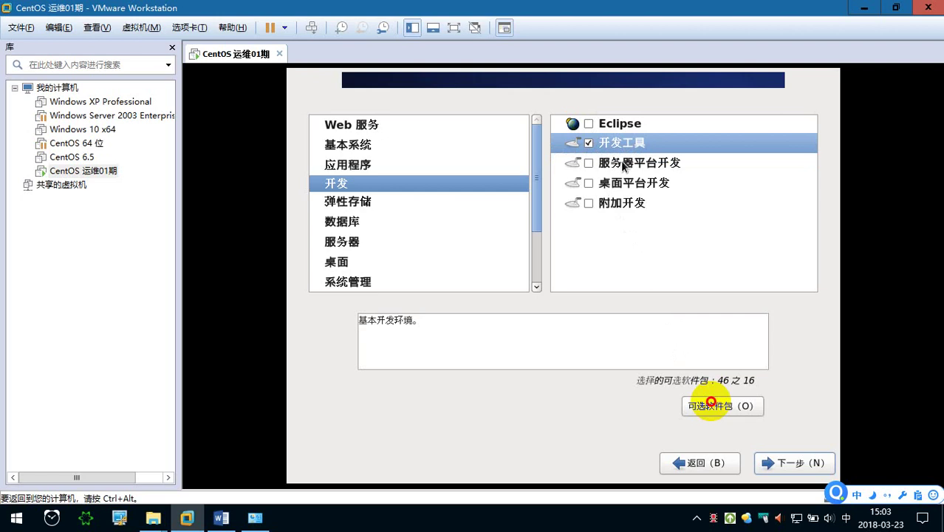
click(621, 162)
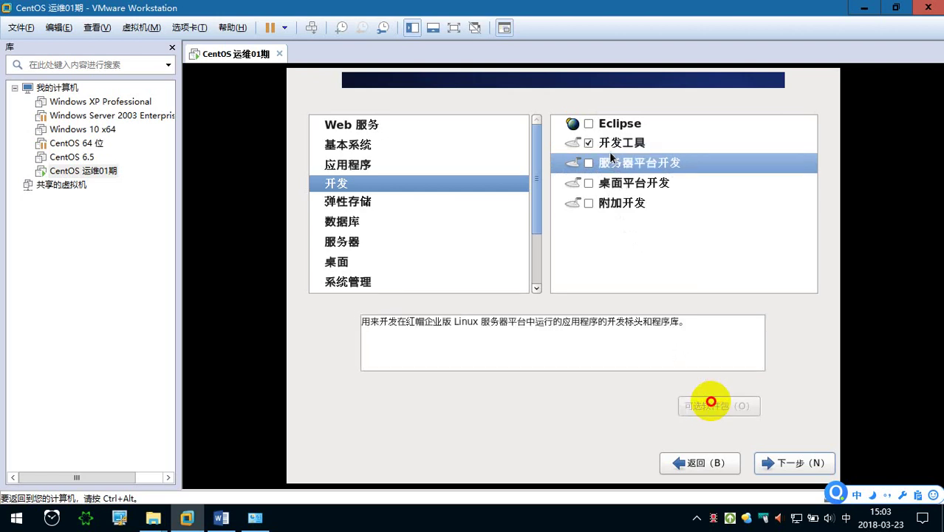
click(610, 148)
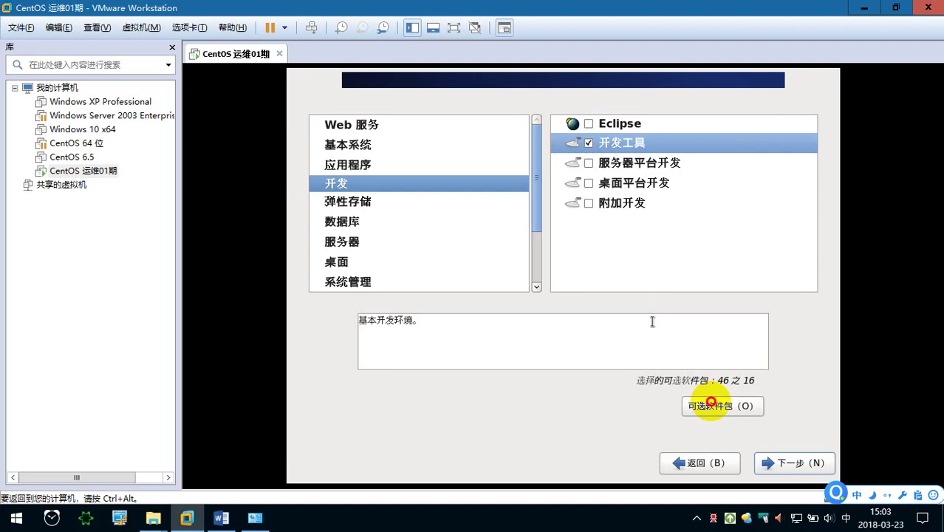
click(715, 406)
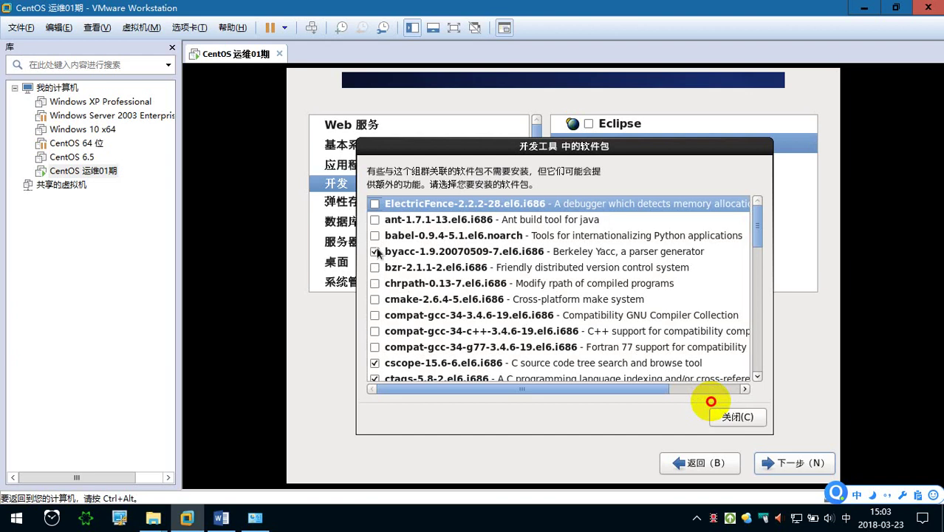
scroll(377, 253, down, 5)
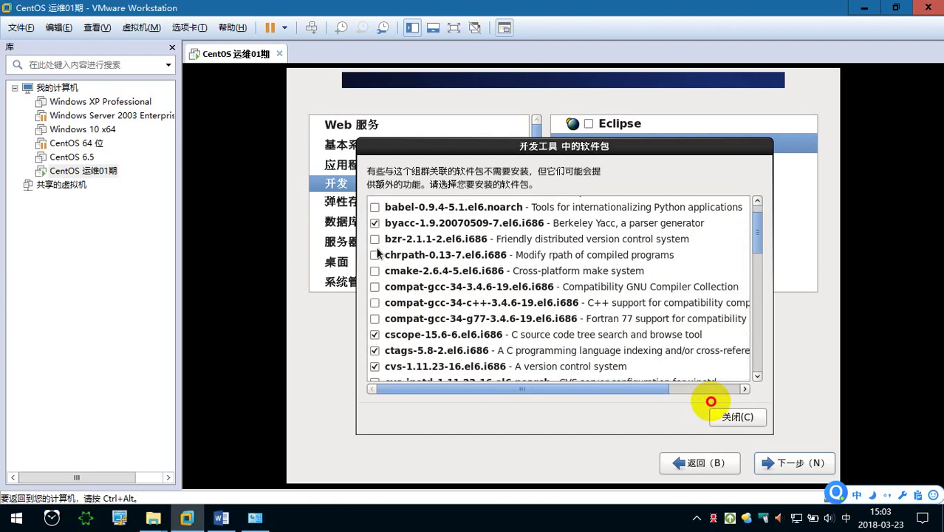
scroll(377, 252, down, 1)
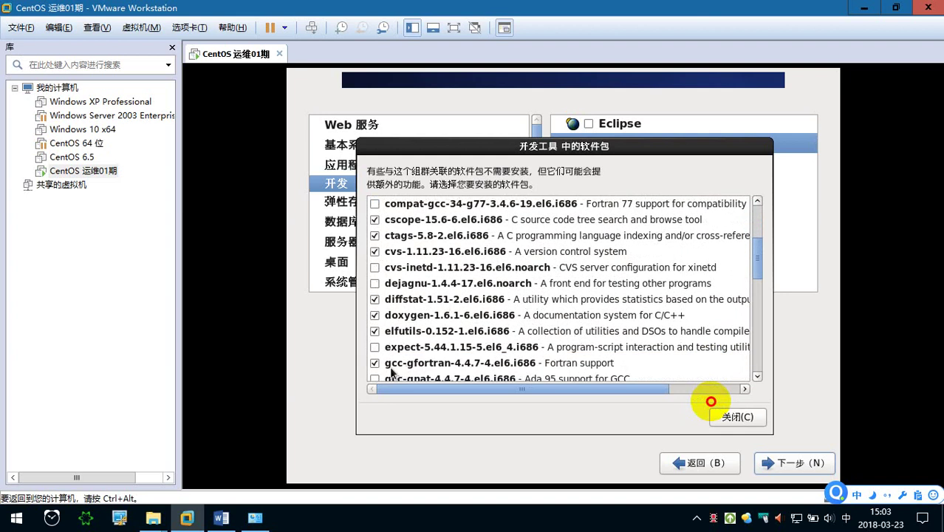
click(428, 361)
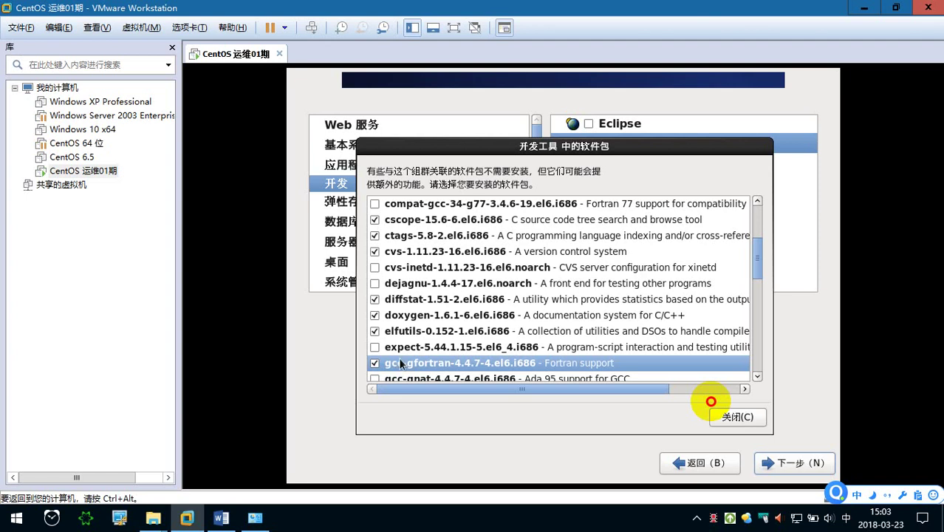
click(731, 419)
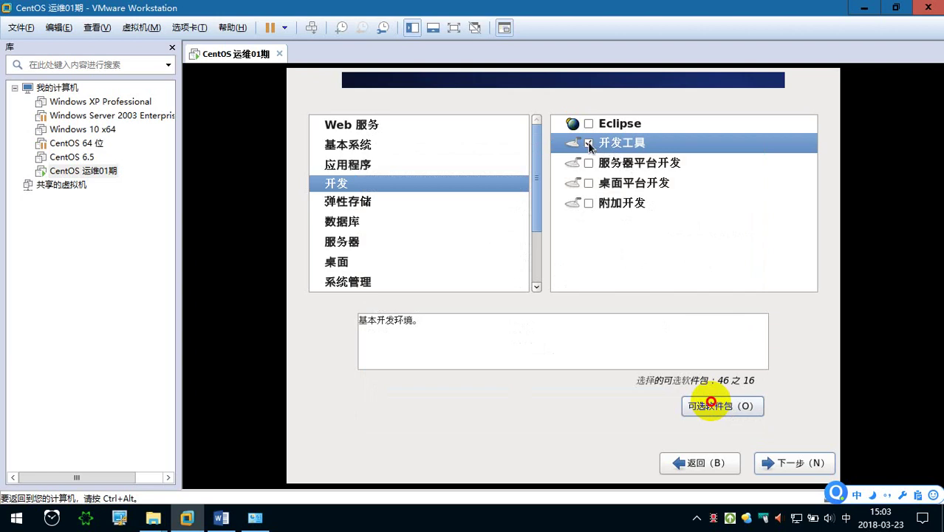
Screenshot both package lists with 开发 and 开发工具 boxed in red, then switch to Word.
key(ctrl+alt+a)
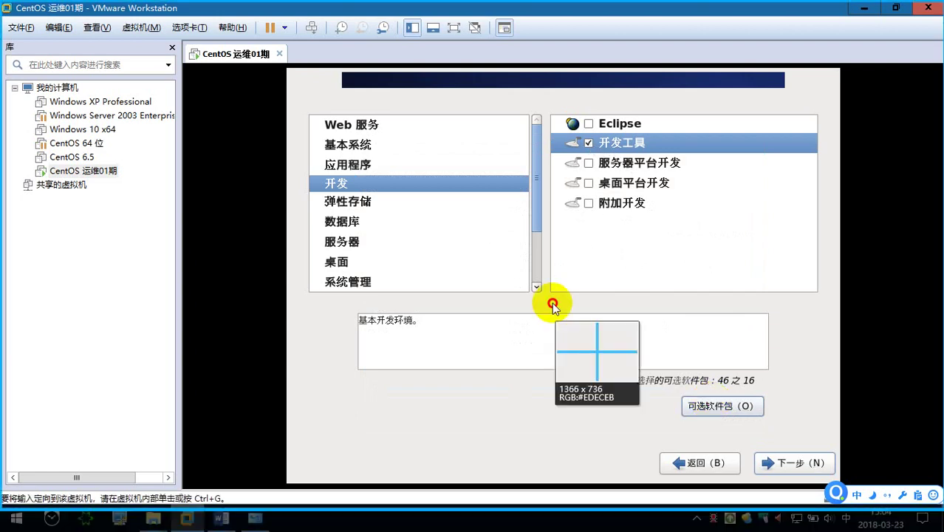
drag(305, 106, 822, 237)
click(578, 251)
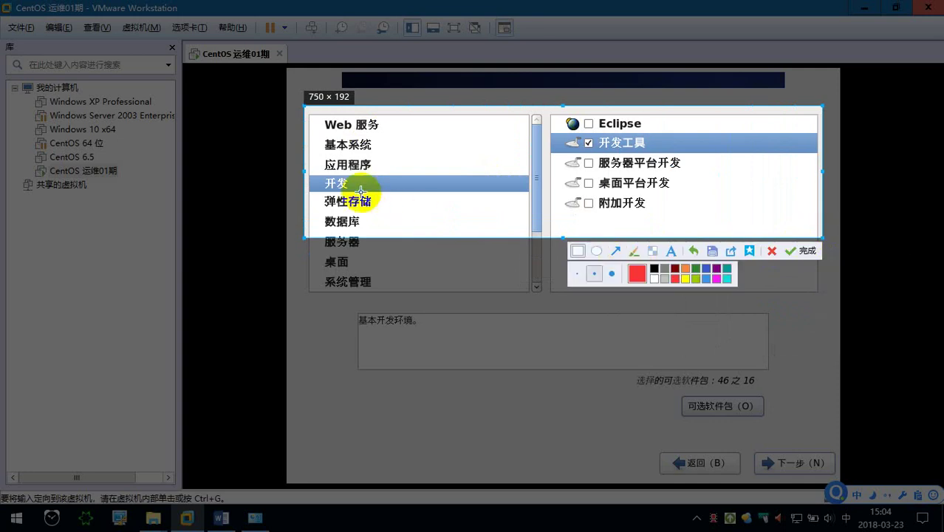
drag(309, 175, 391, 191)
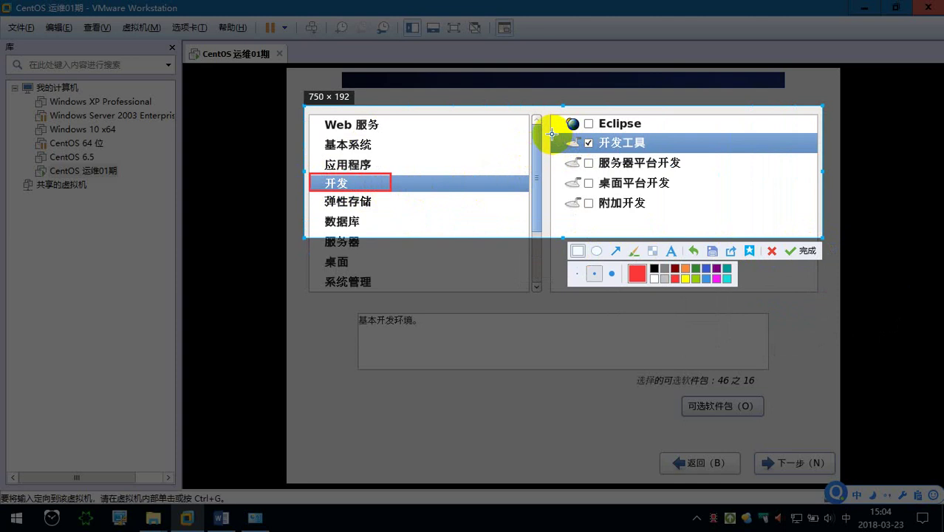
drag(552, 133, 689, 154)
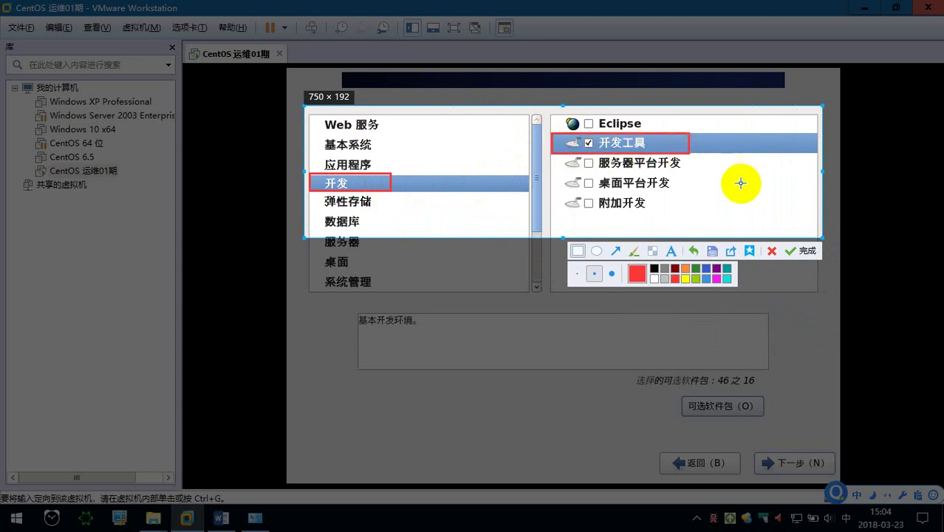
click(795, 251)
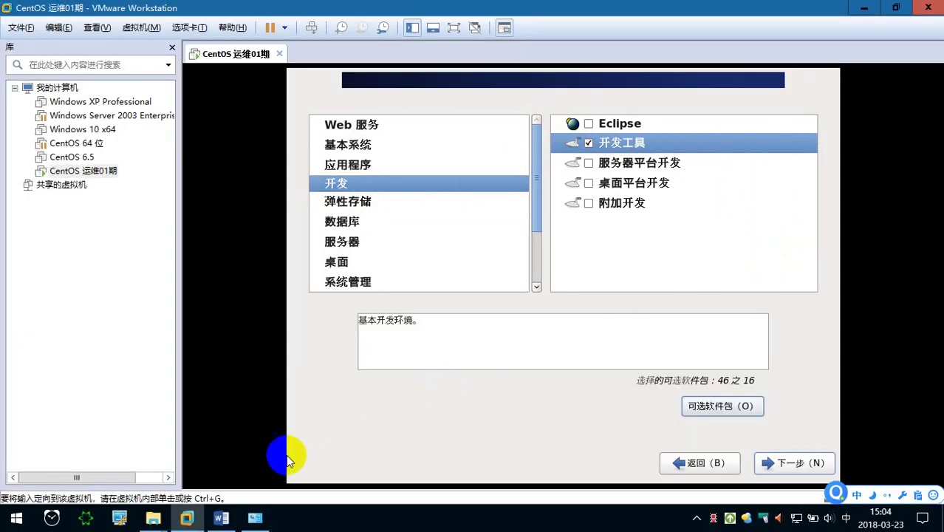
click(233, 519)
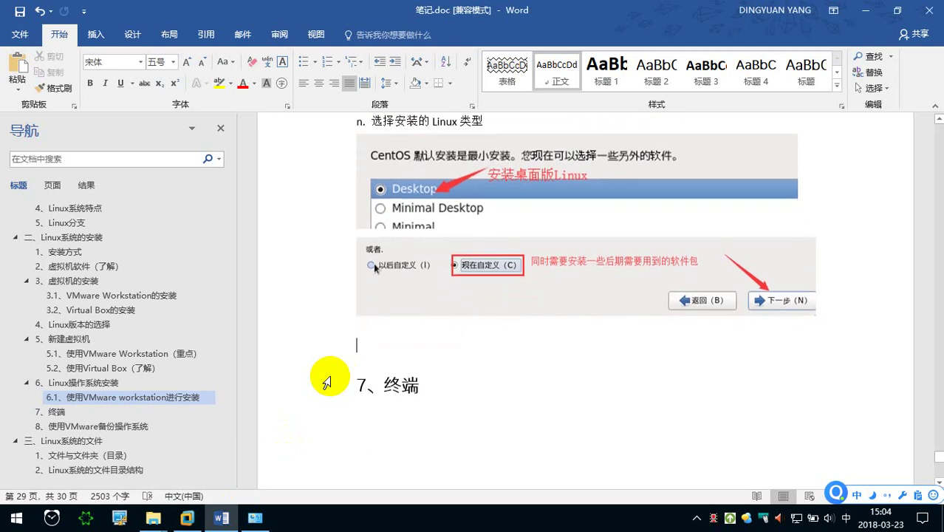
Type step 'o. 选择开发-开发工具，前面复选框√' in the Word notes.
text(1)
key(BackSpace)
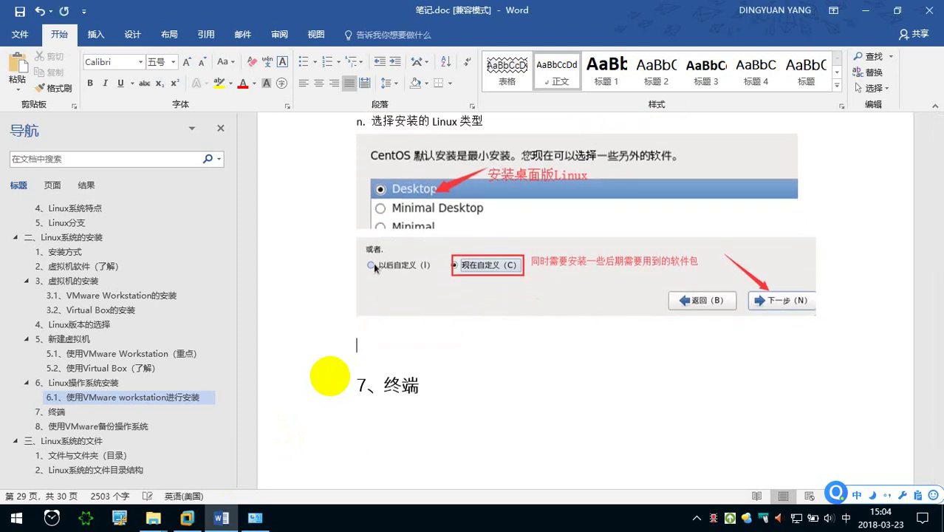
text(o. xuan'z)
key(space)
text(kaifa)
key(space)
key(shift)
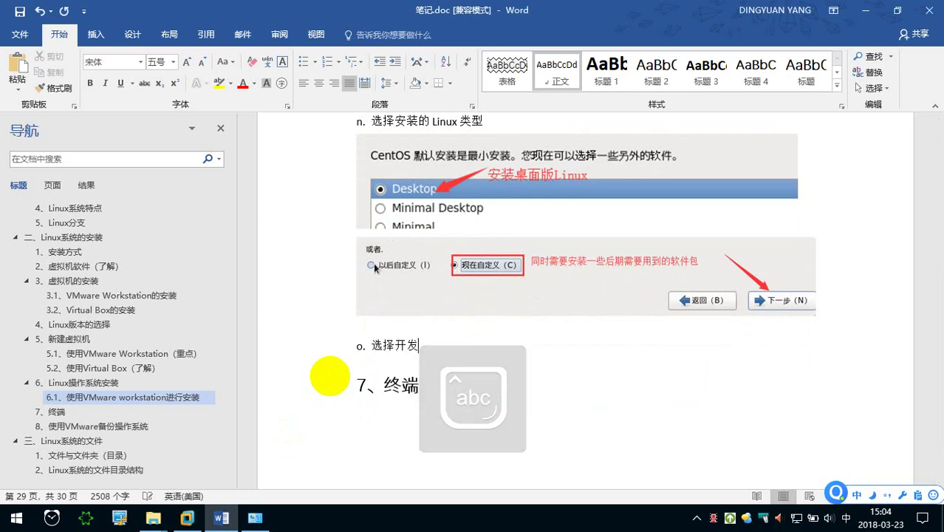
text(-)
key(shift)
text(kaifa)
key(space)
text(gongju)
key(space)
text(,qianmian)
key(space)
text(fux)
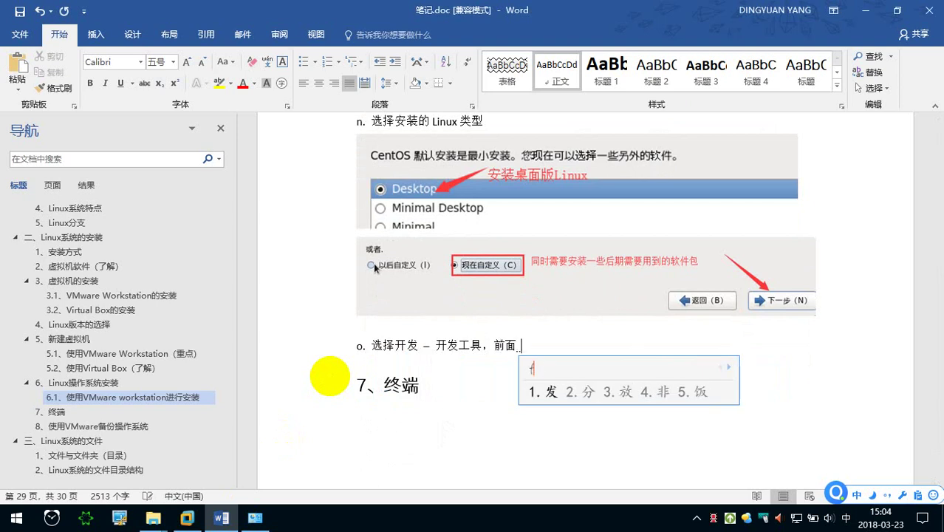
text(uankuang)
key(space)
text(d)
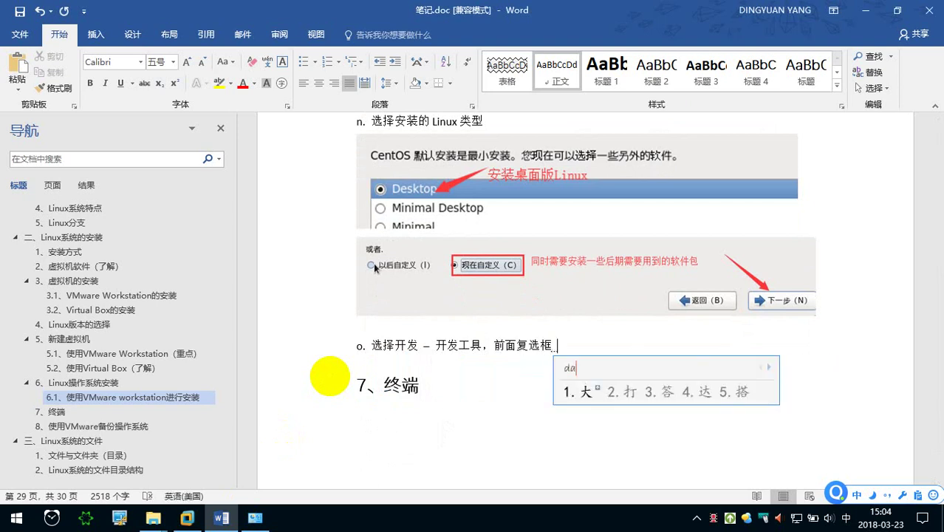
text(agou5)
key(Return)
Paste the package screenshot below it and make 前面复选框√ bold and red.
key(ctrl+v)
scroll(326, 380, down, 3)
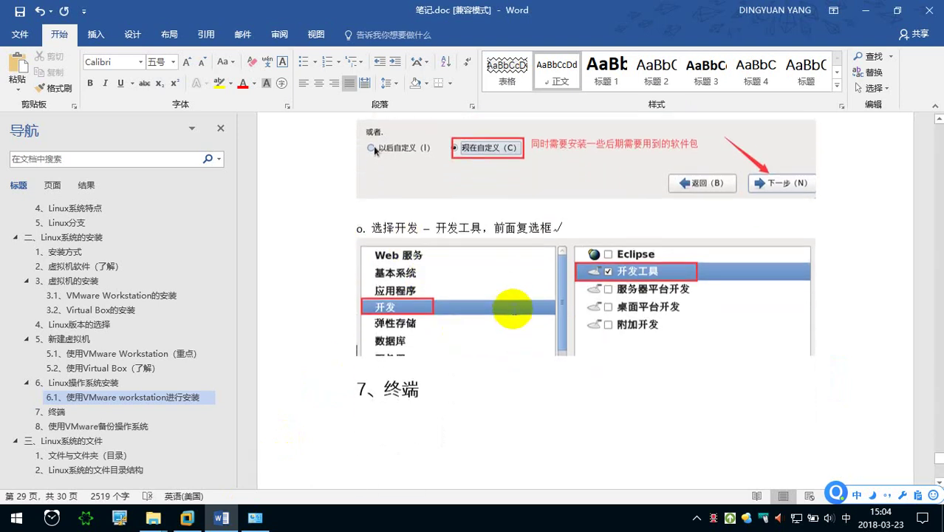
drag(565, 225, 492, 224)
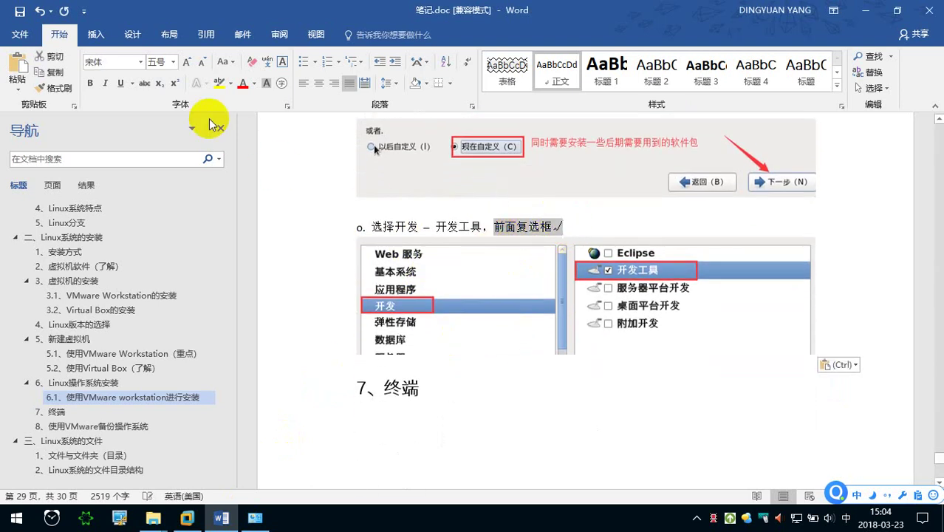
click(90, 82)
click(244, 84)
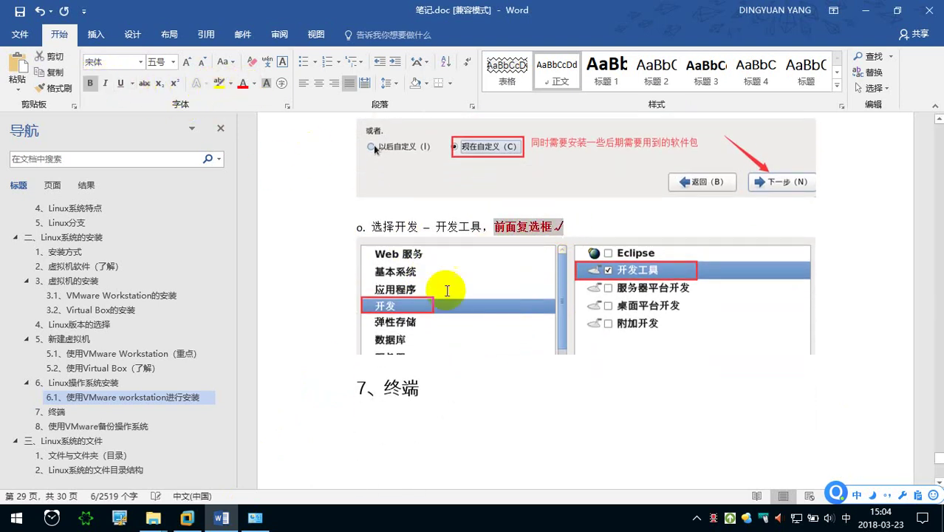
click(436, 347)
key(Right)
key(Return)
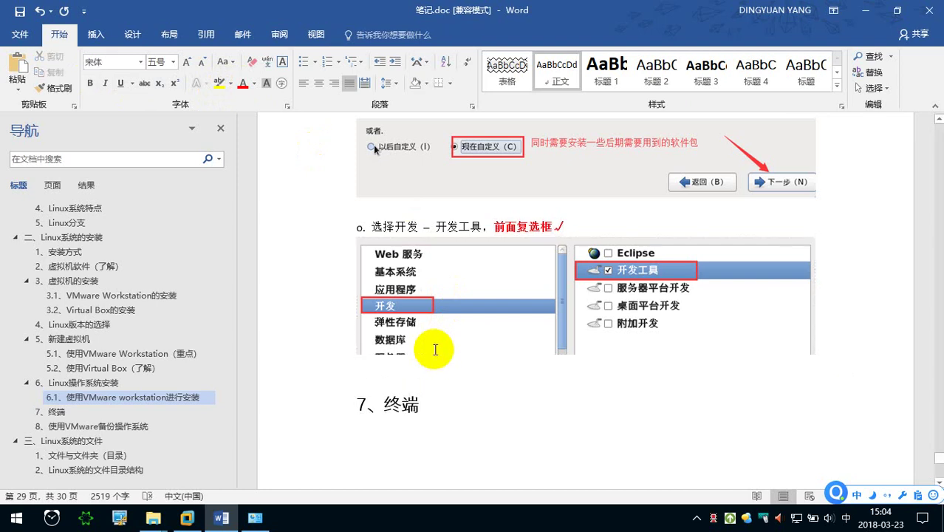
Append '，点击下一步' to the end of step o.
click(584, 227)
text(,dianji)
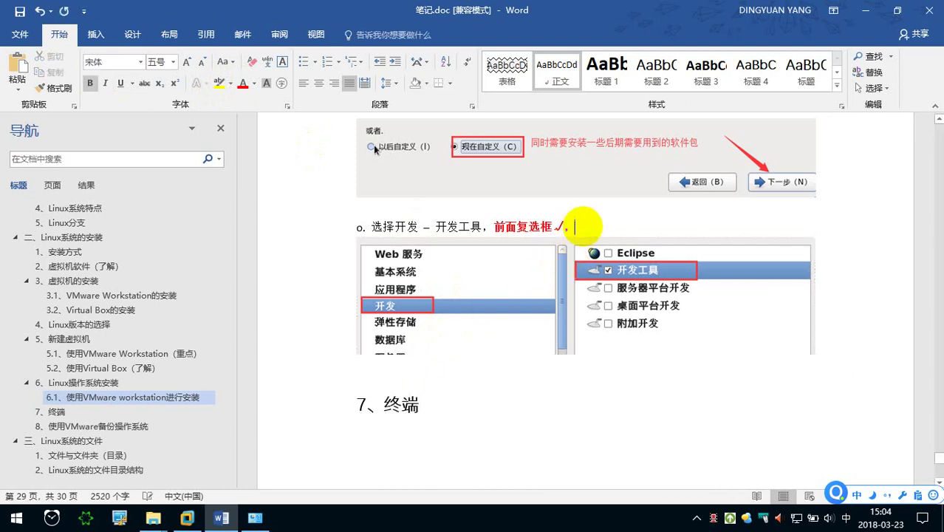
key(space)
text(xiayibu)
key(space)
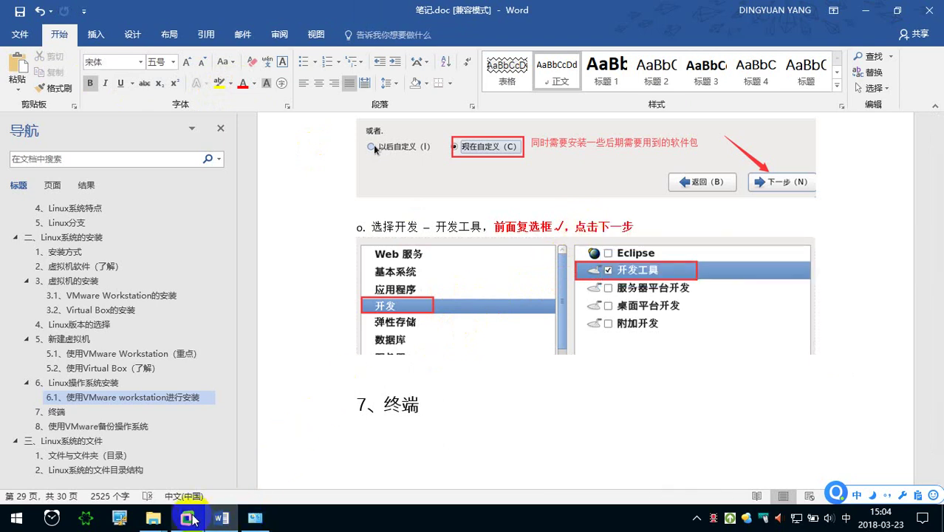
Back in the VM, move past package selection to start the dependency check.
click(256, 516)
click(607, 400)
click(815, 464)
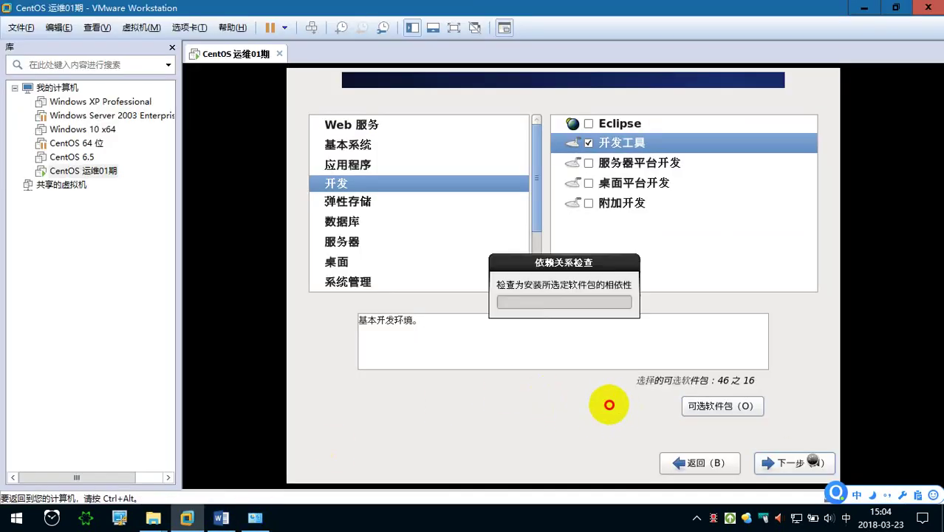